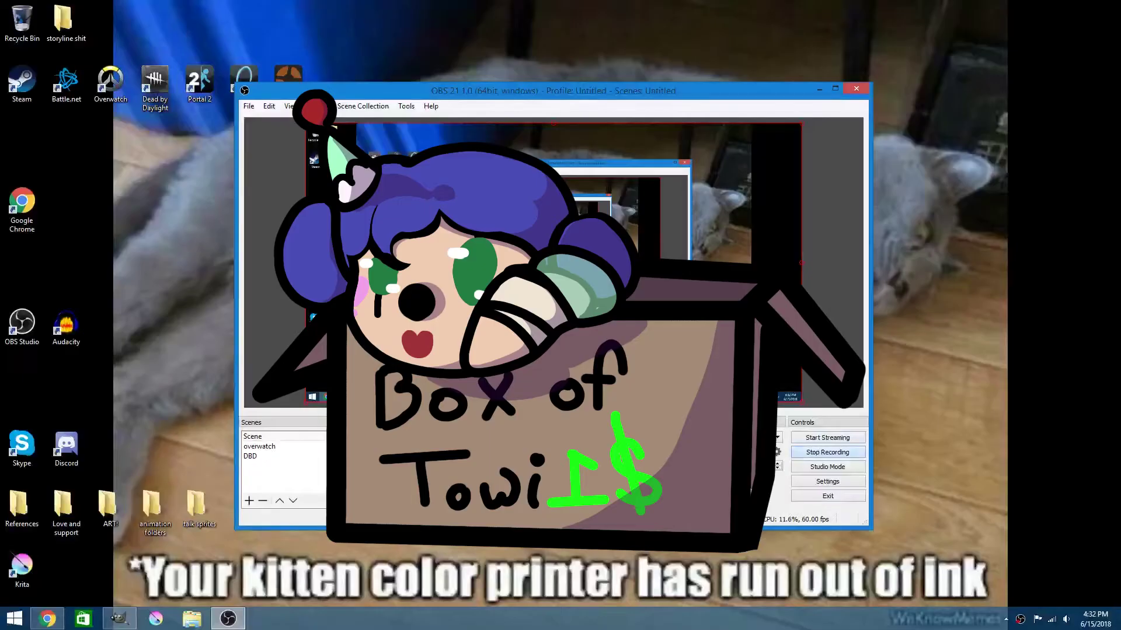
Step: Switch from OBS Studio to the GIMP window showing the girl-in-a-box cartoon
{"action": "left_click", "coordinate": [119, 619]}
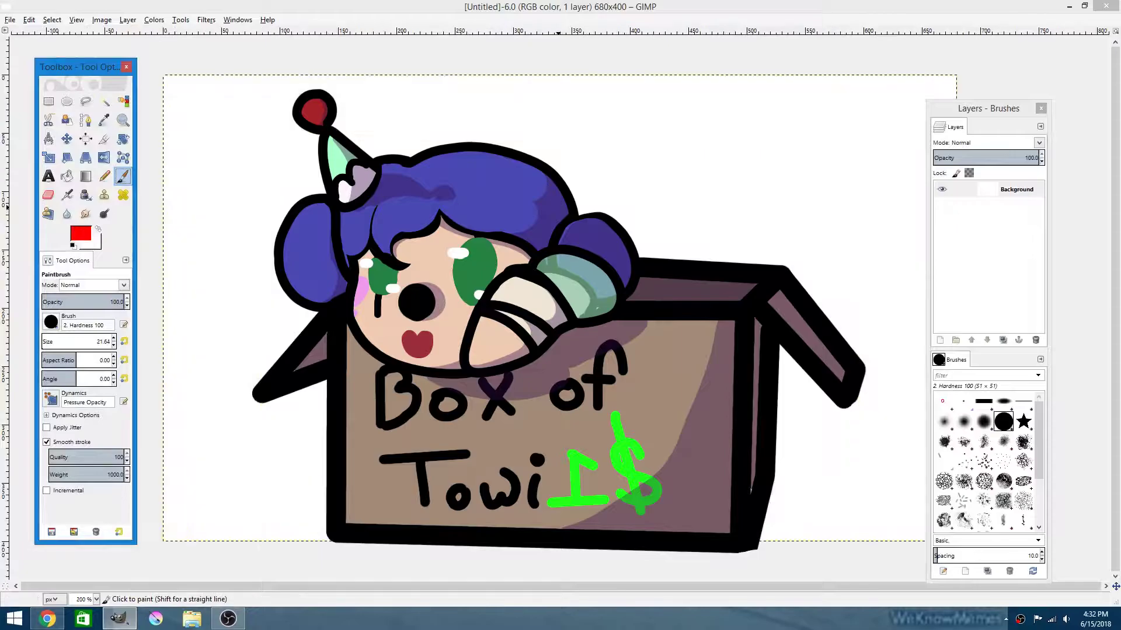
Step: Clear the canvas back to plain white and make the red brush slightly smaller
{"action": "left_click_drag", "start_coordinate": [591, 144], "coordinate": [552, 134]}
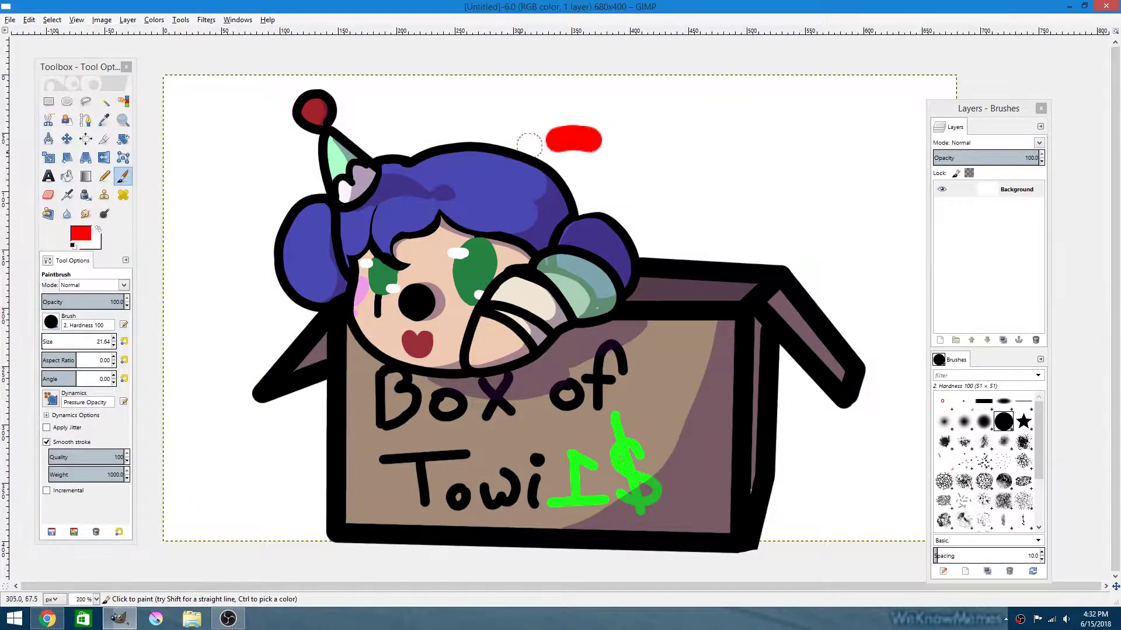
{"action": "key", "text": "ctrl+x"}
{"action": "key", "text": "ctrl+z"}
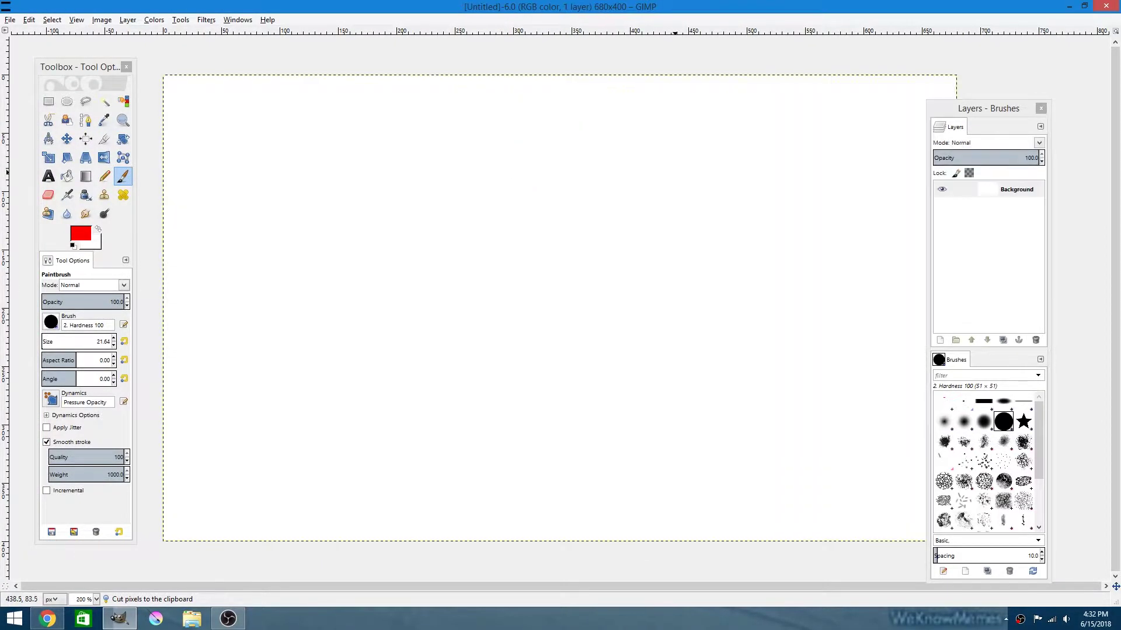
{"action": "key", "text": "bracketleft"}
{"action": "key", "text": "bracketleft"}
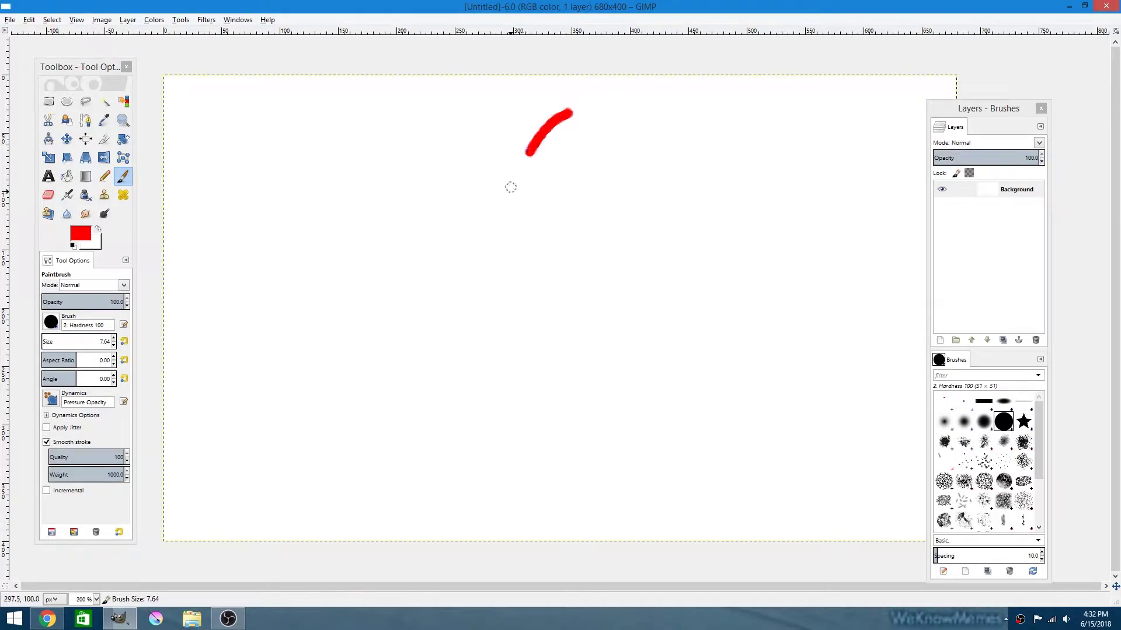
{"action": "left_click_drag", "start_coordinate": [510, 187], "coordinate": [616, 446]}
{"action": "key", "text": "ctrl+z"}
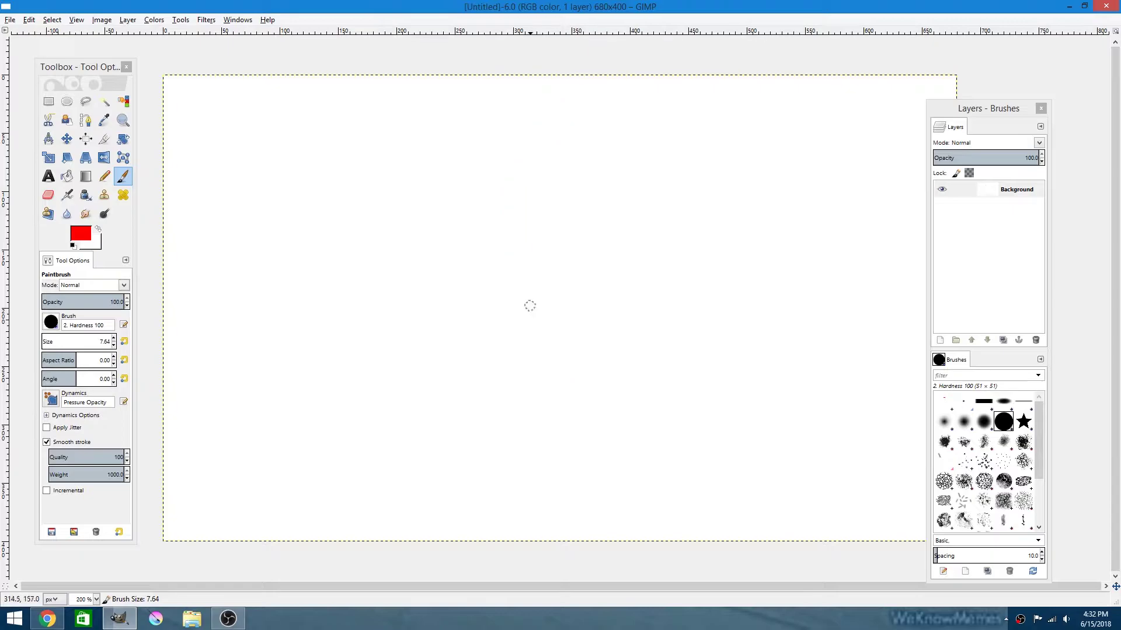
Step: Sketch the round red head with a jaw and horizontal and vertical guide lines
{"action": "mouse_move", "coordinate": [609, 106]}
{"action": "left_mouse_down"}
{"action": "mouse_move", "coordinate": [814, 184]}
{"action": "mouse_move", "coordinate": [680, 93]}
{"action": "left_mouse_up"}
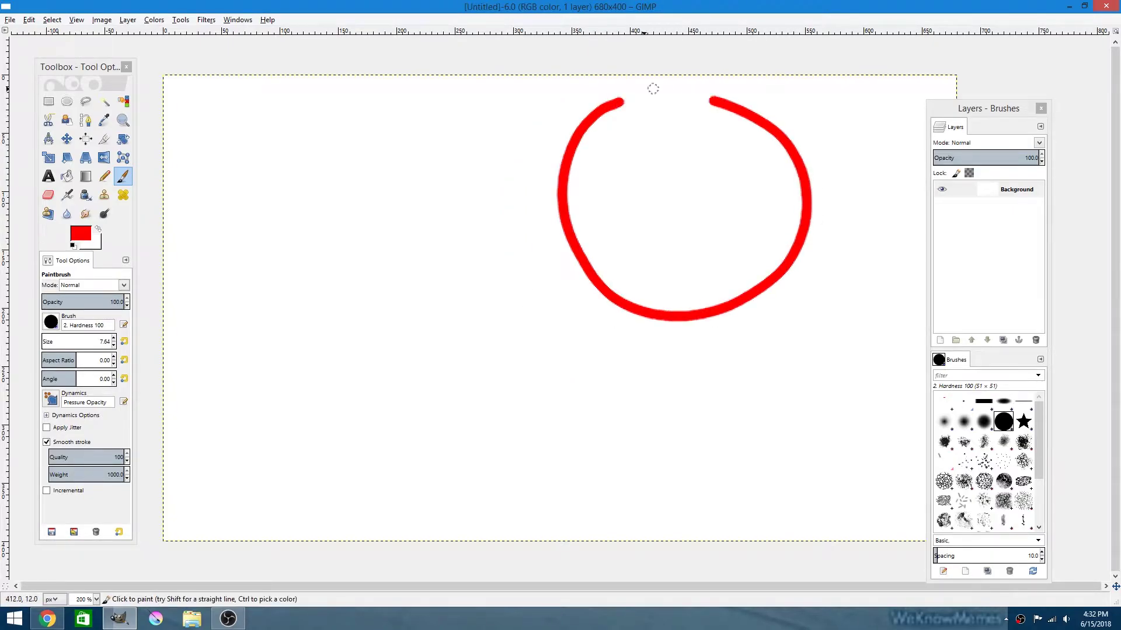
{"action": "left_click_drag", "start_coordinate": [551, 268], "coordinate": [724, 178]}
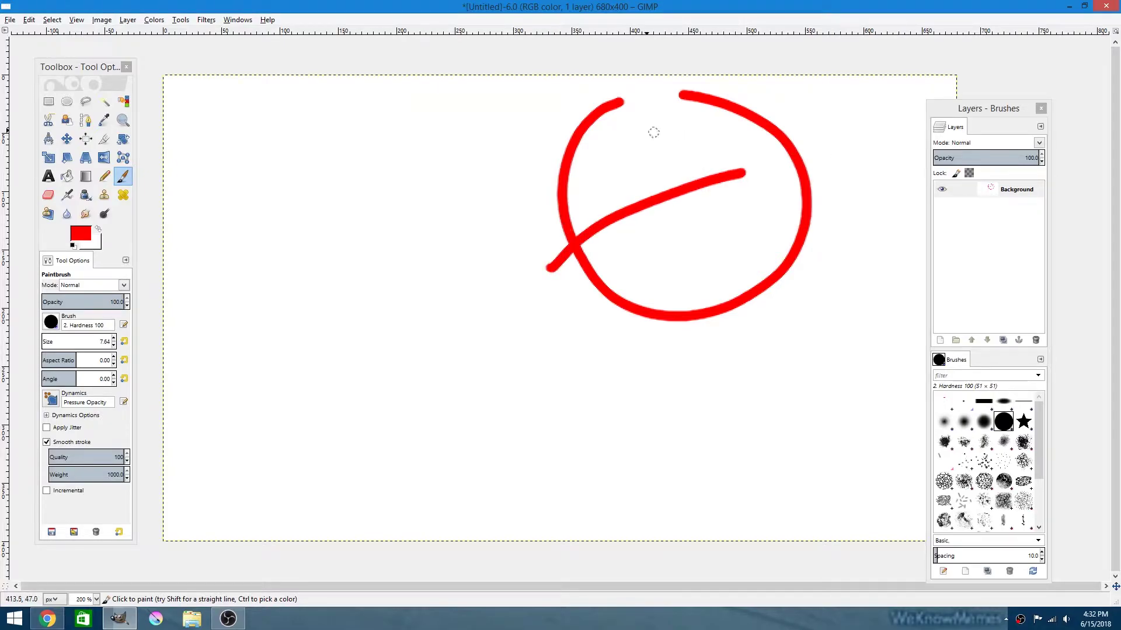
{"action": "mouse_move", "coordinate": [613, 348]}
{"action": "left_mouse_down"}
{"action": "mouse_move", "coordinate": [707, 395]}
{"action": "mouse_move", "coordinate": [762, 393]}
{"action": "mouse_move", "coordinate": [808, 216]}
{"action": "mouse_move", "coordinate": [806, 158]}
{"action": "left_mouse_up"}
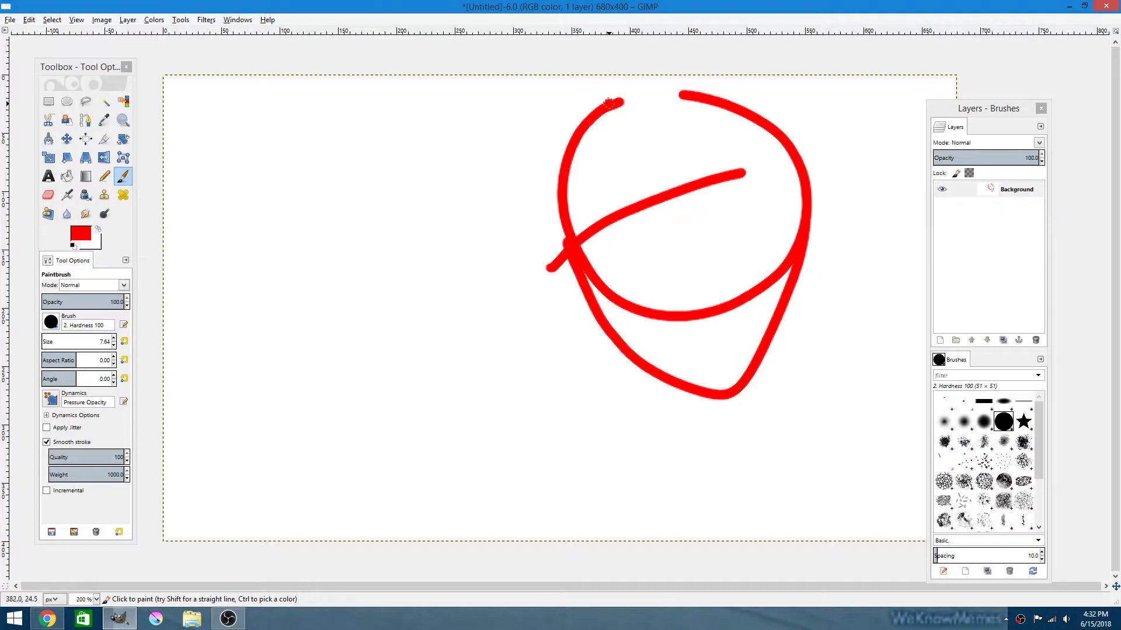
{"action": "mouse_move", "coordinate": [610, 102]}
{"action": "left_mouse_down"}
{"action": "mouse_move", "coordinate": [674, 289]}
{"action": "mouse_move", "coordinate": [723, 364]}
{"action": "left_mouse_up"}
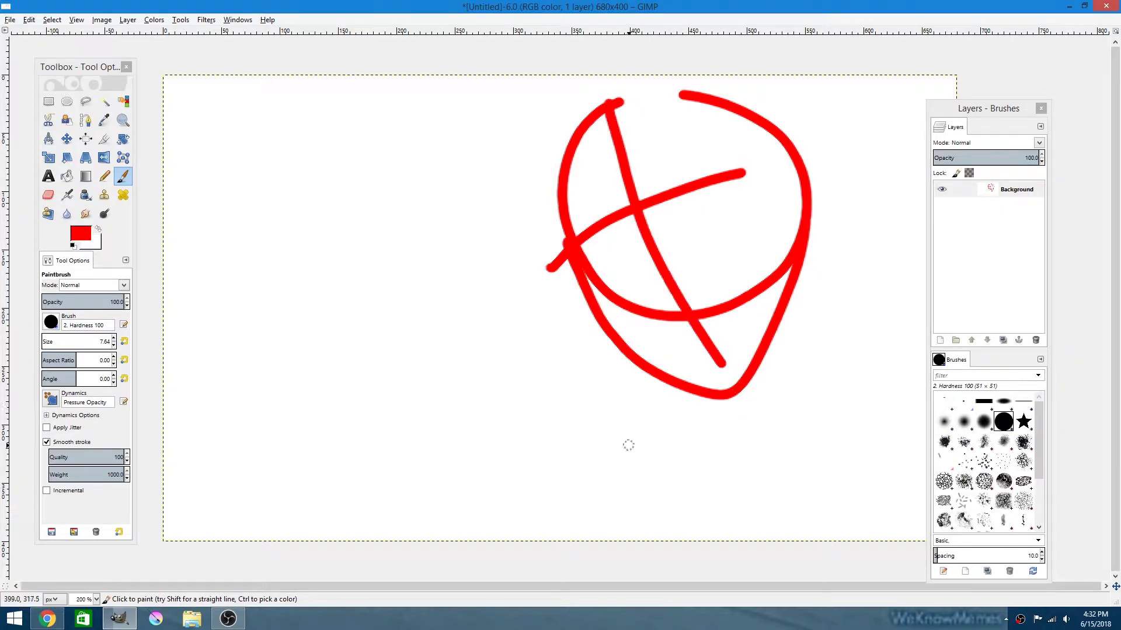
{"action": "key", "text": "ctrl+z"}
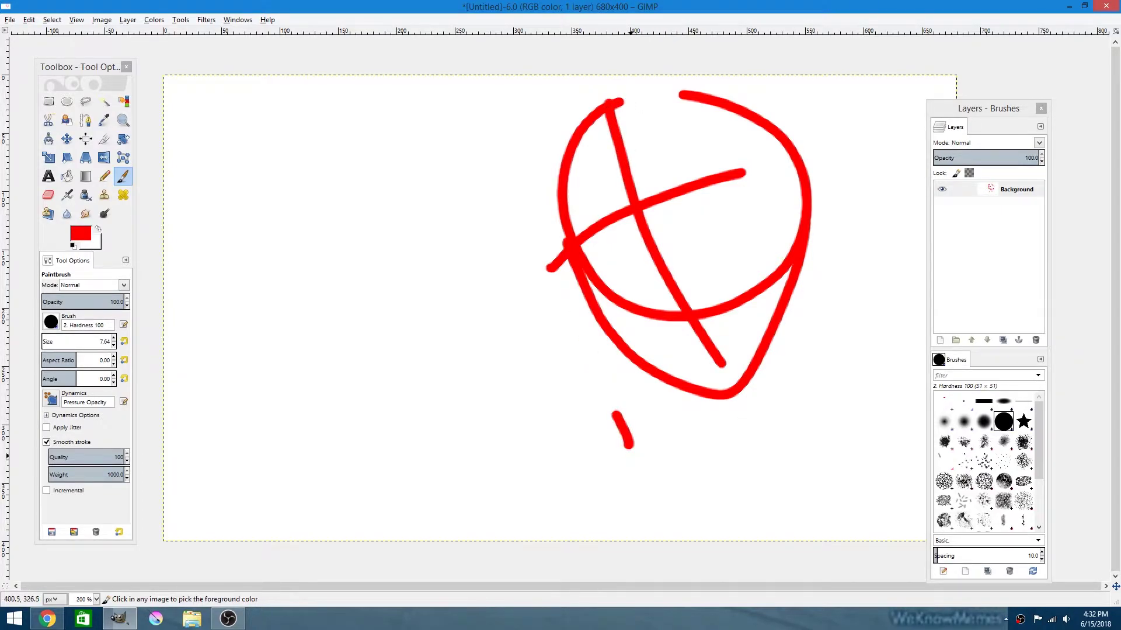
{"action": "key", "text": "ctrl+z"}
Step: Sketch a teardrop body part and rounded red curves below and beside the head
{"action": "mouse_move", "coordinate": [615, 343]}
{"action": "left_mouse_down"}
{"action": "mouse_move", "coordinate": [513, 358]}
{"action": "mouse_move", "coordinate": [533, 436]}
{"action": "mouse_move", "coordinate": [623, 452]}
{"action": "left_mouse_up"}
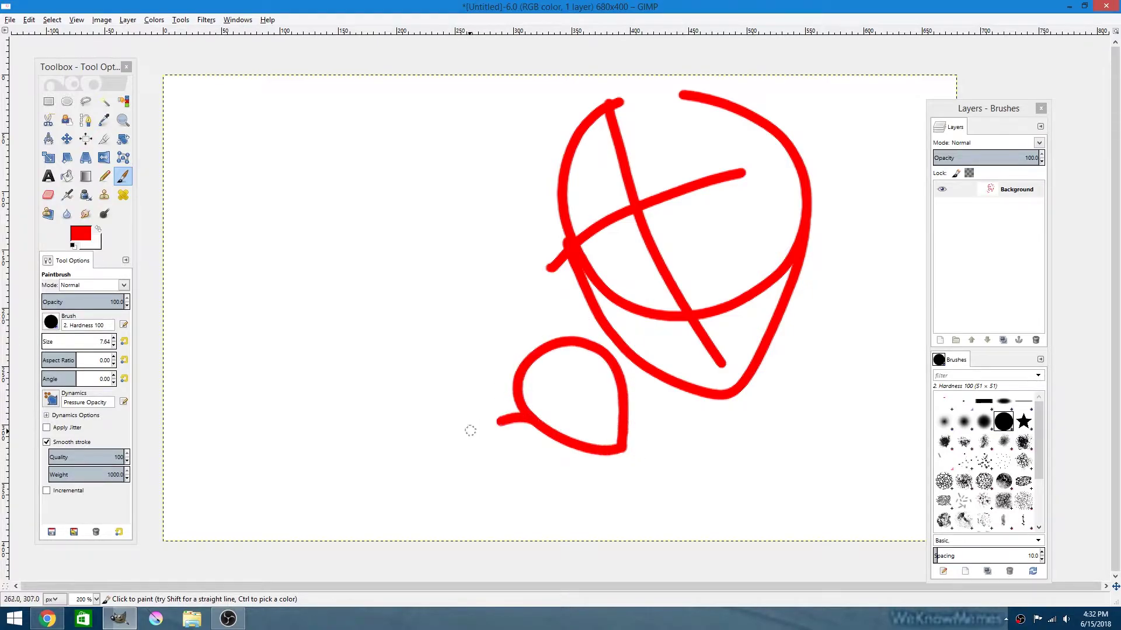
{"action": "mouse_move", "coordinate": [477, 490]}
{"action": "left_mouse_down"}
{"action": "mouse_move", "coordinate": [570, 487]}
{"action": "mouse_move", "coordinate": [633, 447]}
{"action": "mouse_move", "coordinate": [631, 433]}
{"action": "left_mouse_up"}
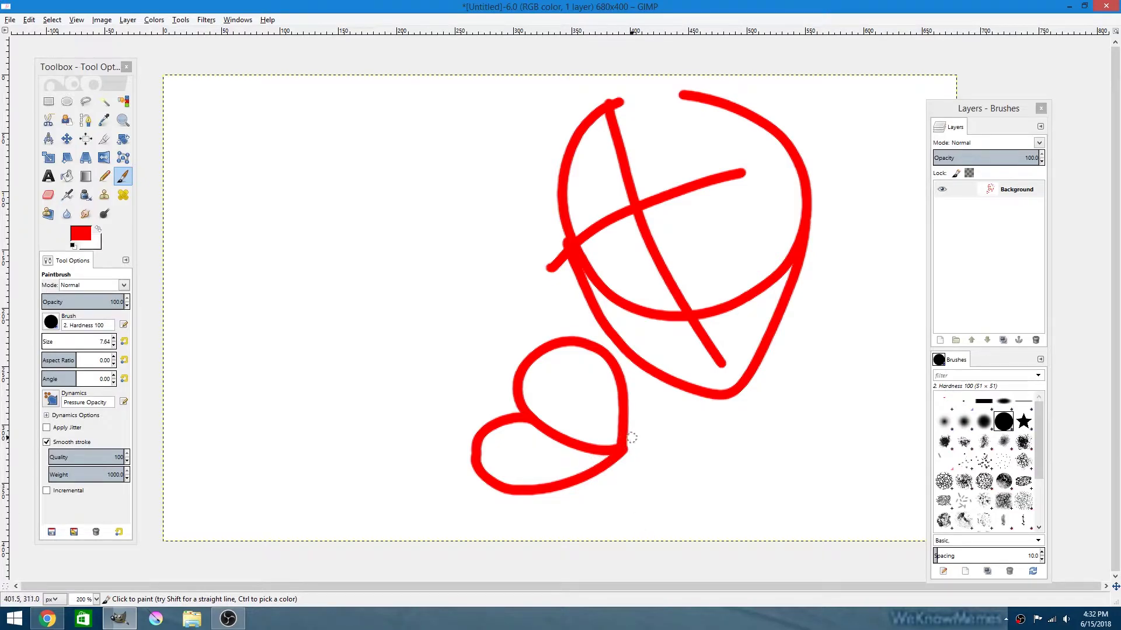
{"action": "key", "text": "ctrl+z"}
{"action": "left_click_drag", "start_coordinate": [695, 423], "coordinate": [739, 510]}
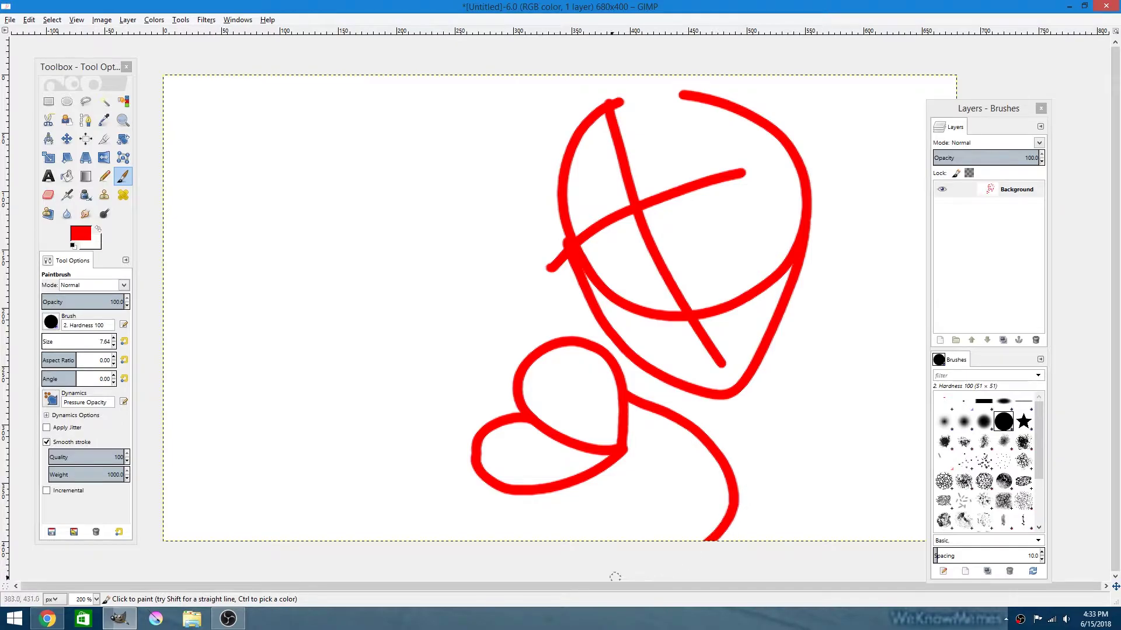
{"action": "left_click_drag", "start_coordinate": [526, 539], "coordinate": [488, 496]}
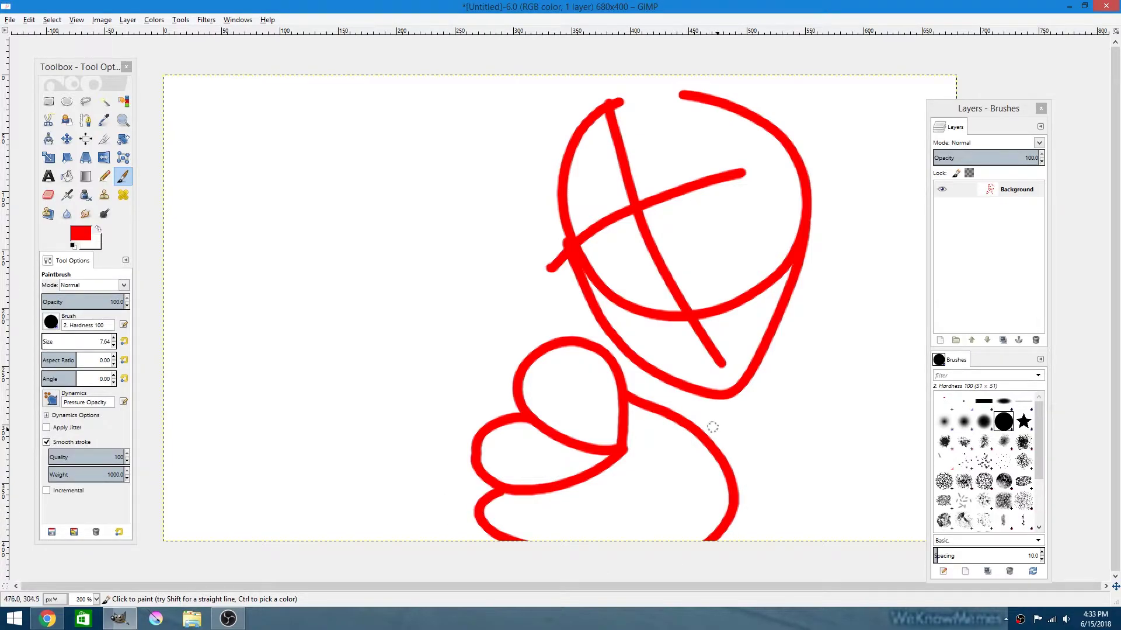
{"action": "left_click_drag", "start_coordinate": [630, 477], "coordinate": [715, 442]}
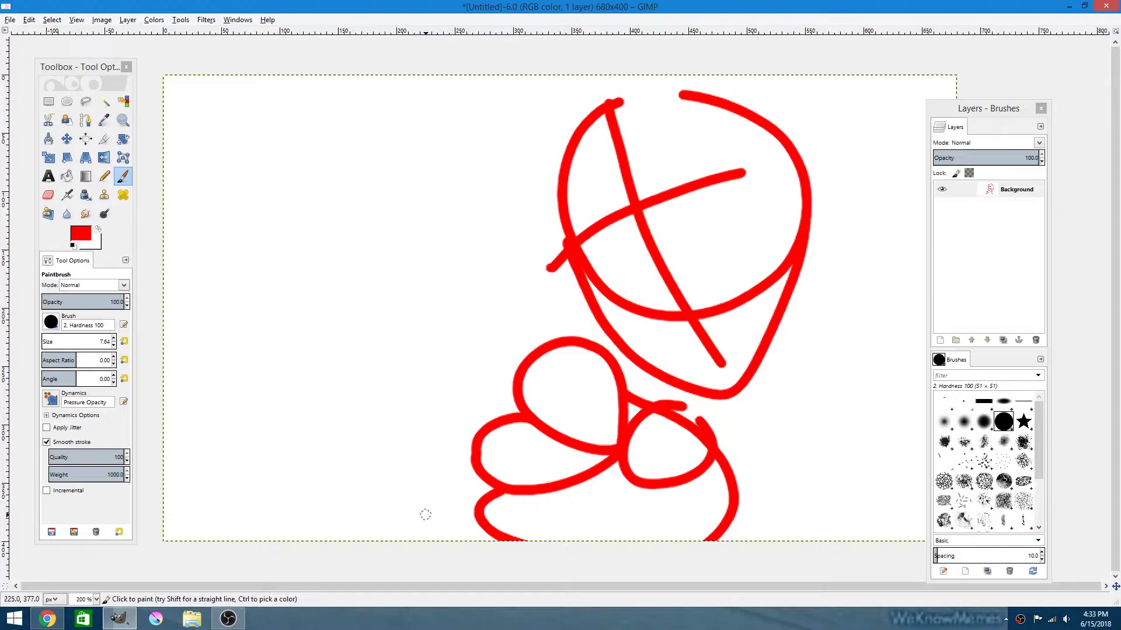
{"action": "left_click_drag", "start_coordinate": [506, 501], "coordinate": [604, 514]}
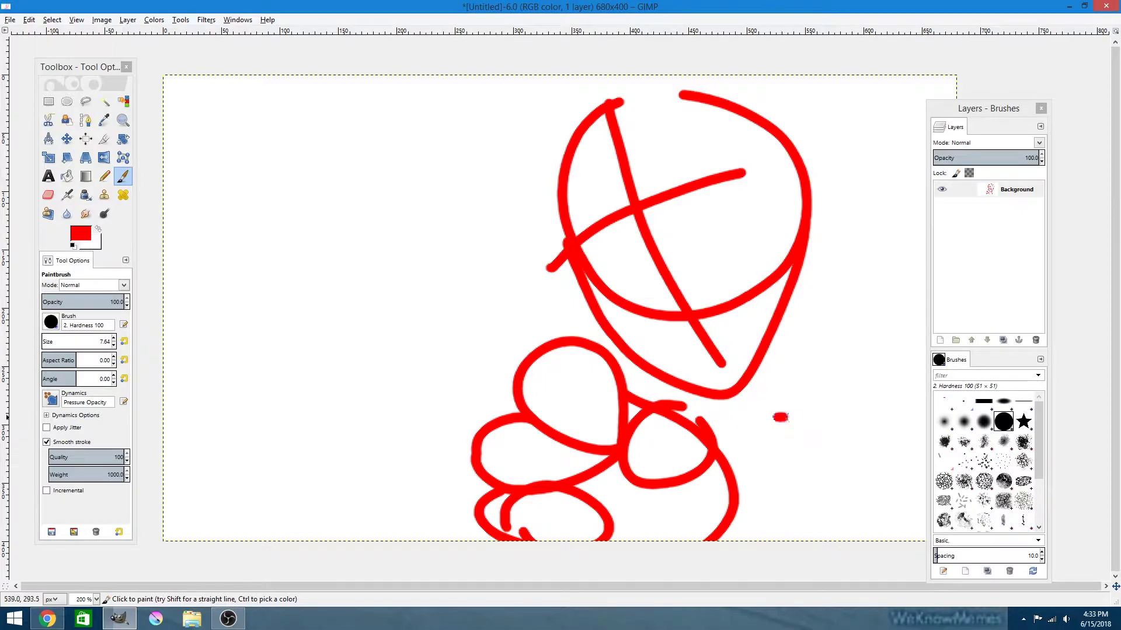
{"action": "left_click_drag", "start_coordinate": [781, 417], "coordinate": [881, 415]}
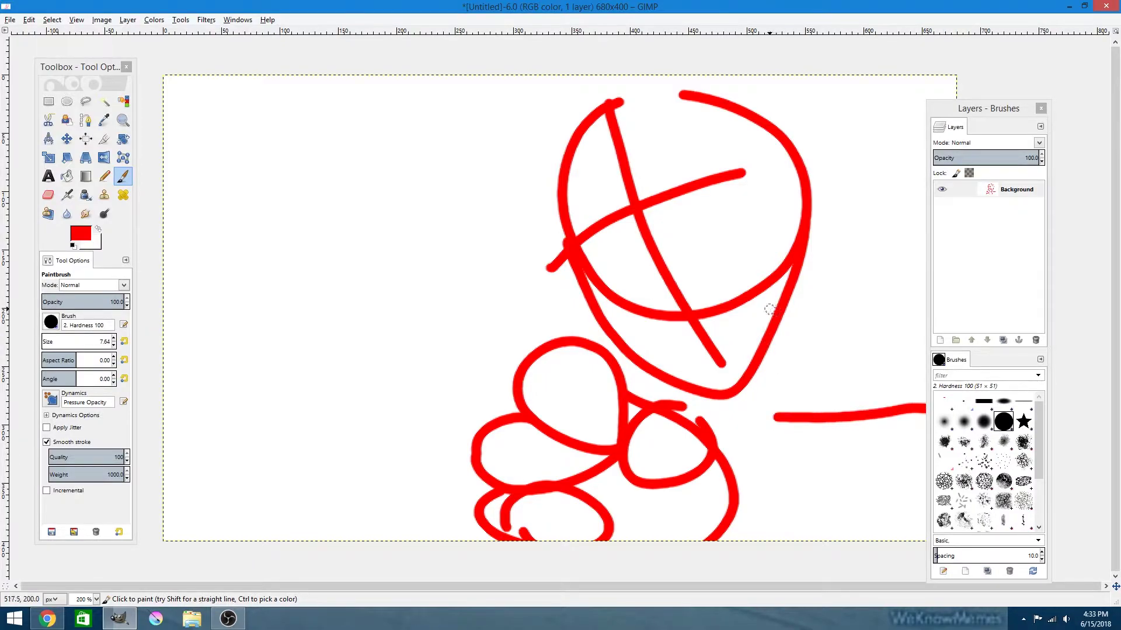
Step: Add a transparent layer above the sketch and ink the face's left edge and chin in black
{"action": "left_click", "coordinate": [939, 340]}
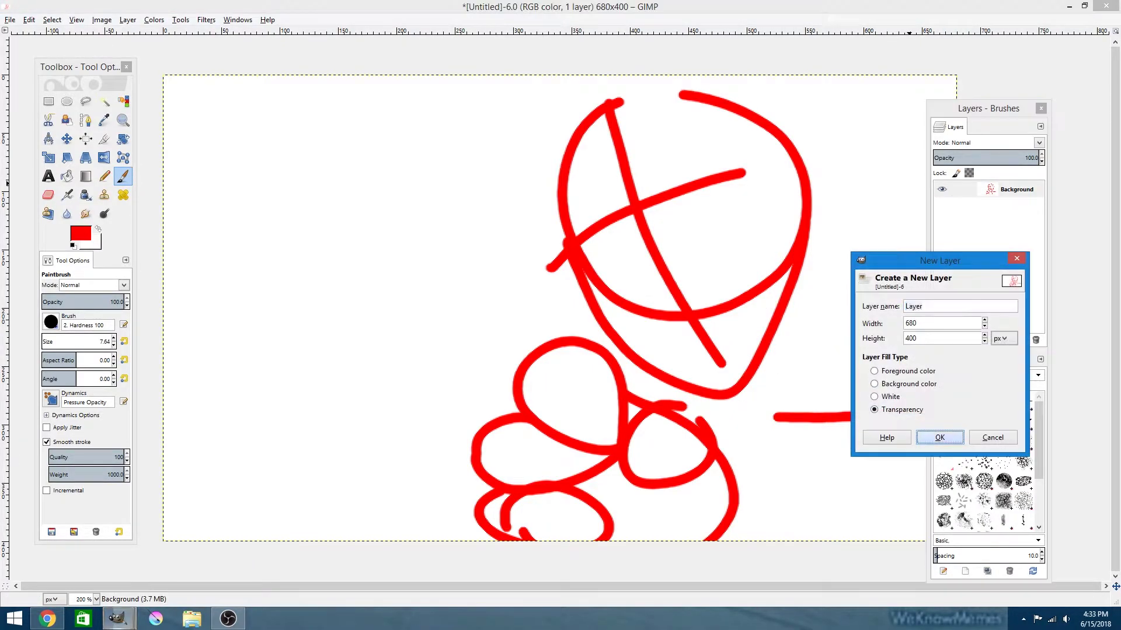
{"action": "left_click", "coordinate": [939, 437]}
{"action": "key", "text": "d"}
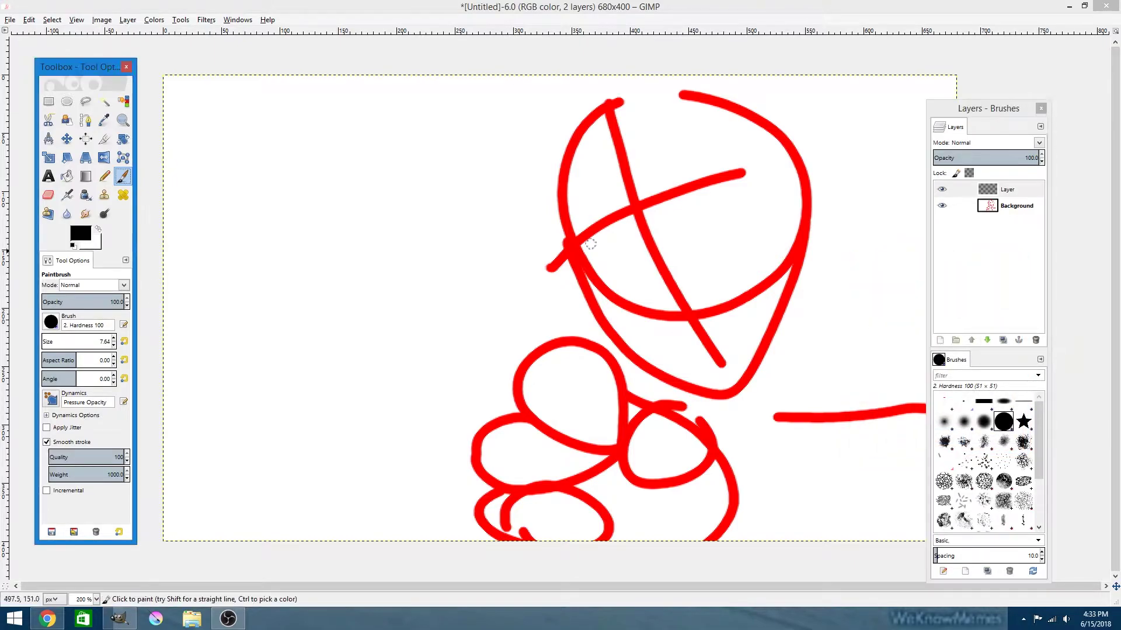
{"action": "left_click_drag", "start_coordinate": [562, 193], "coordinate": [572, 238]}
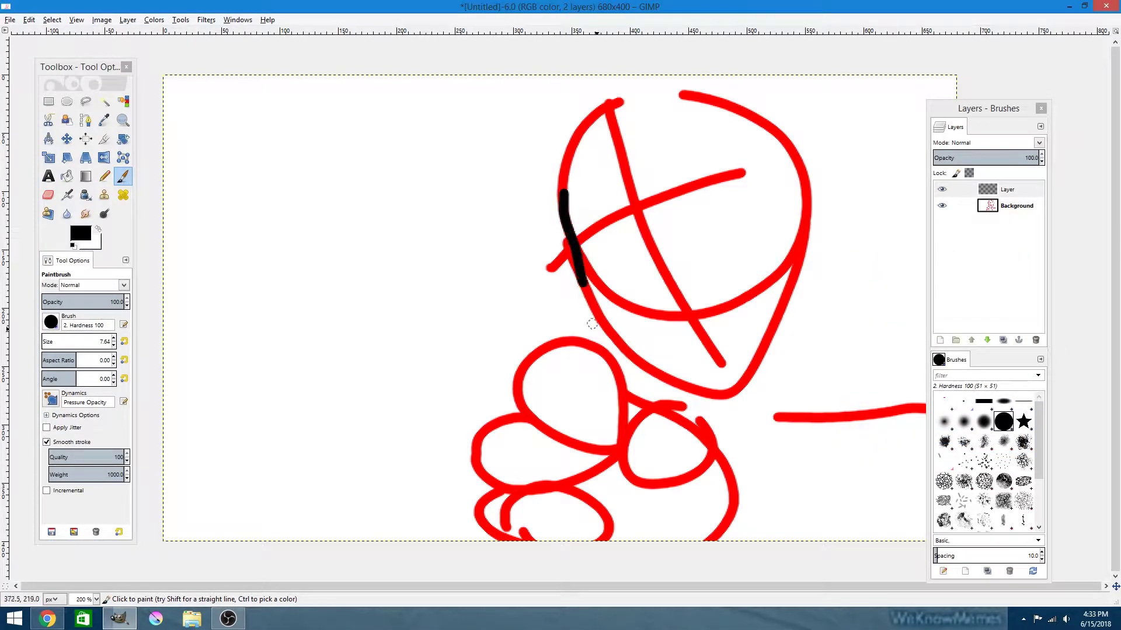
{"action": "left_click_drag", "start_coordinate": [674, 372], "coordinate": [705, 381]}
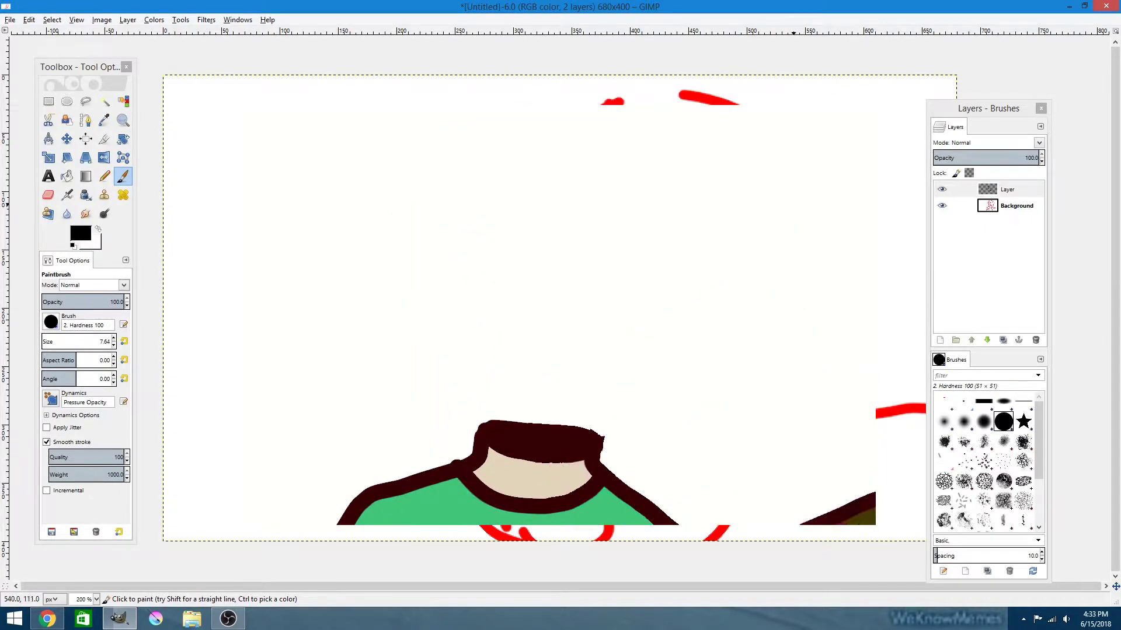
{"action": "left_click_drag", "start_coordinate": [705, 381], "coordinate": [791, 203]}
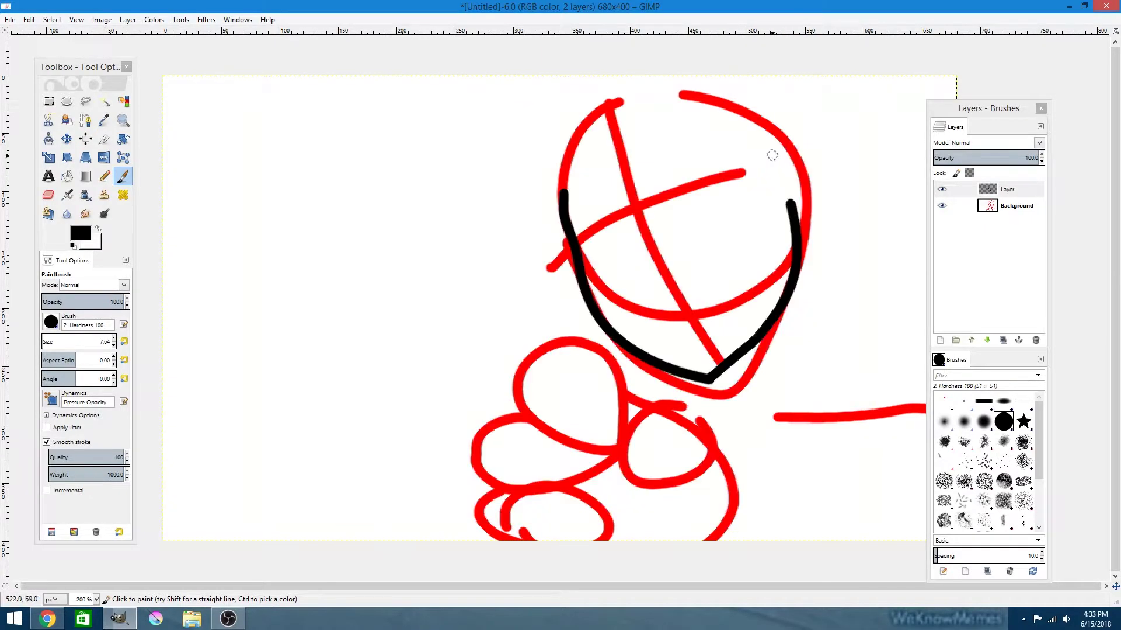
{"action": "scroll", "coordinate": [762, 139], "scroll_direction": "up", "scroll_amount": 1}
Step: Ink the top of the head in black and close the head outline on the left
{"action": "left_click_drag", "start_coordinate": [856, 151], "coordinate": [909, 246]}
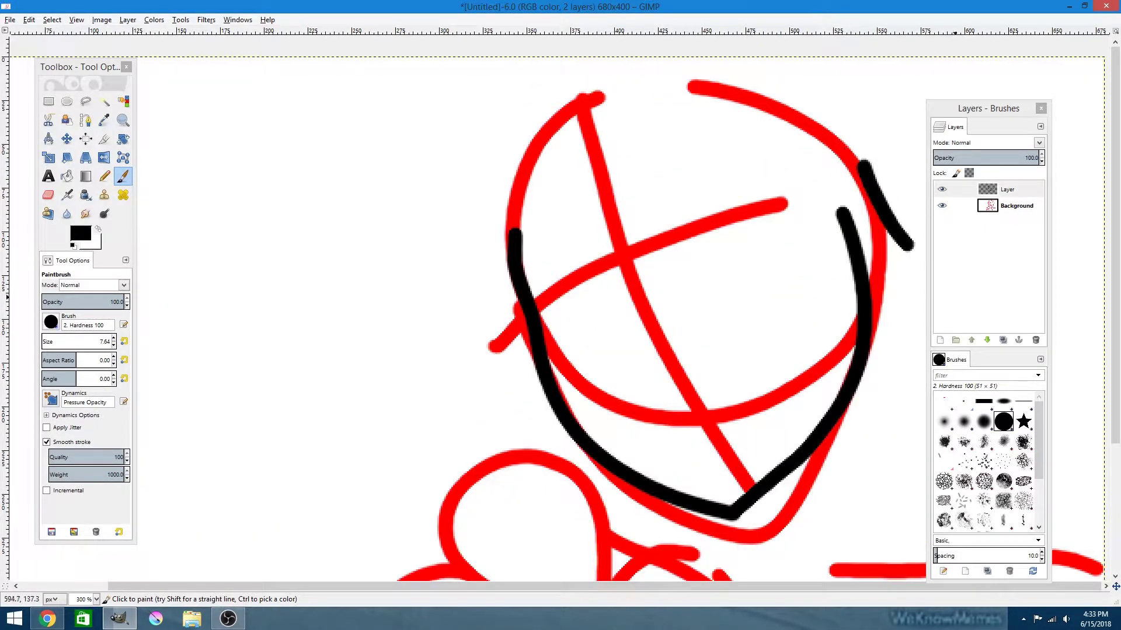
{"action": "key", "text": "ctrl+z"}
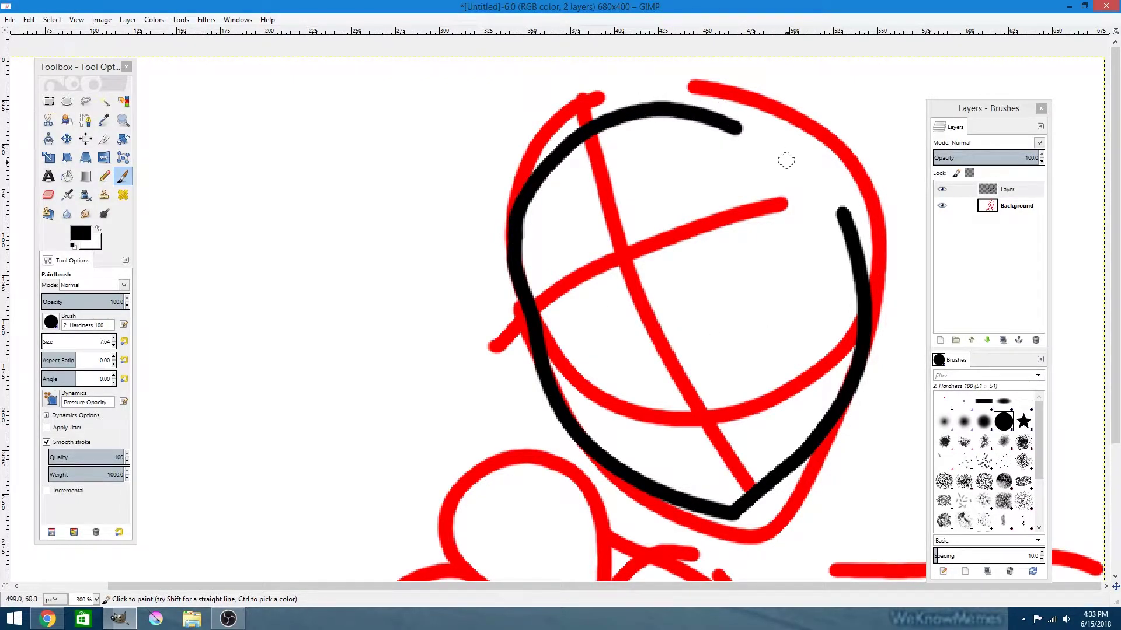
{"action": "left_click_drag", "start_coordinate": [516, 212], "coordinate": [781, 156]}
{"action": "key", "text": "ctrl+z"}
{"action": "left_click_drag", "start_coordinate": [842, 215], "coordinate": [525, 178]}
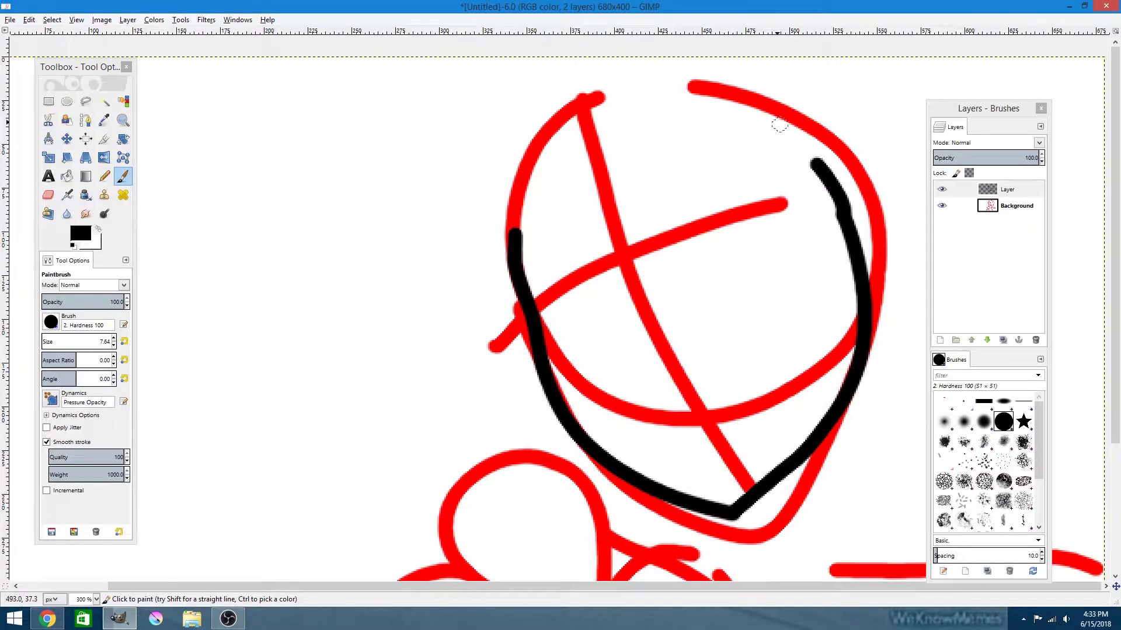
{"action": "mouse_move", "coordinate": [510, 225]}
{"action": "left_mouse_down"}
{"action": "mouse_move", "coordinate": [517, 264]}
{"action": "mouse_move", "coordinate": [420, 120]}
{"action": "mouse_move", "coordinate": [431, 64]}
{"action": "mouse_move", "coordinate": [575, 88]}
{"action": "left_mouse_up"}
Step: Ink a pointed hair tuft, strokes along the top, and the upper-right curve
{"action": "left_click_drag", "start_coordinate": [462, 74], "coordinate": [491, 85]}
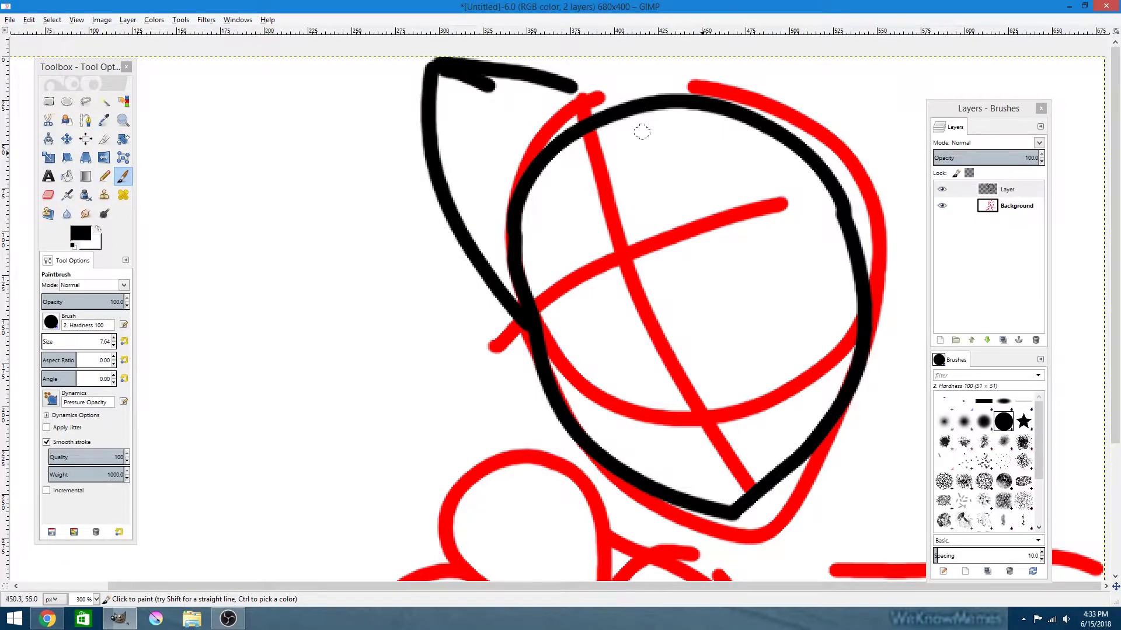
{"action": "left_click_drag", "start_coordinate": [650, 79], "coordinate": [694, 42]}
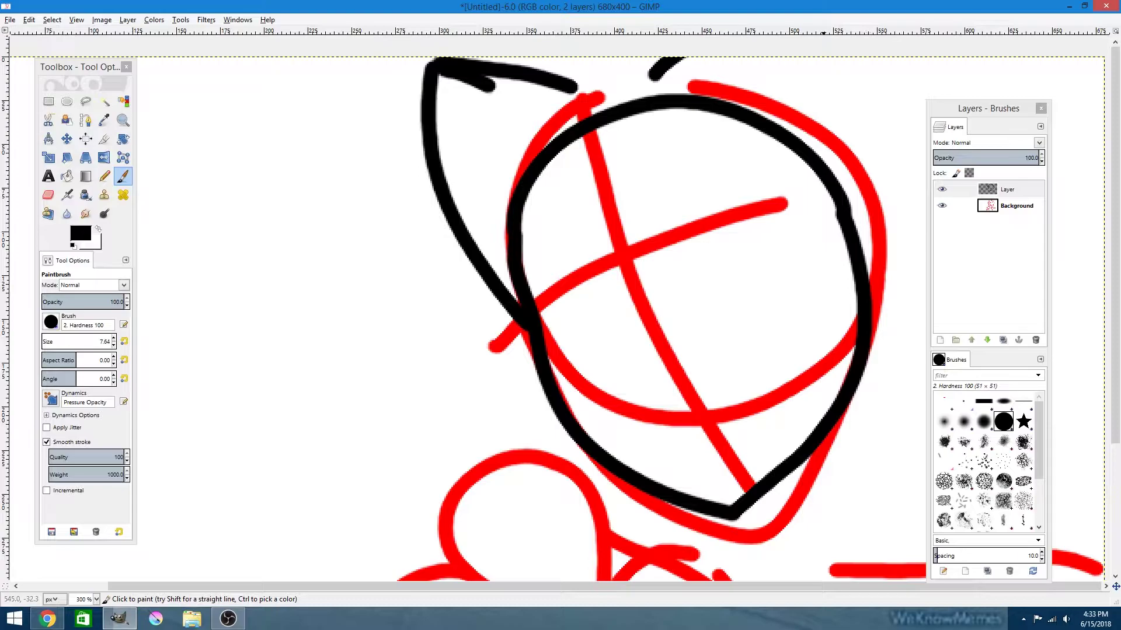
{"action": "left_click_drag", "start_coordinate": [826, 48], "coordinate": [840, 113]}
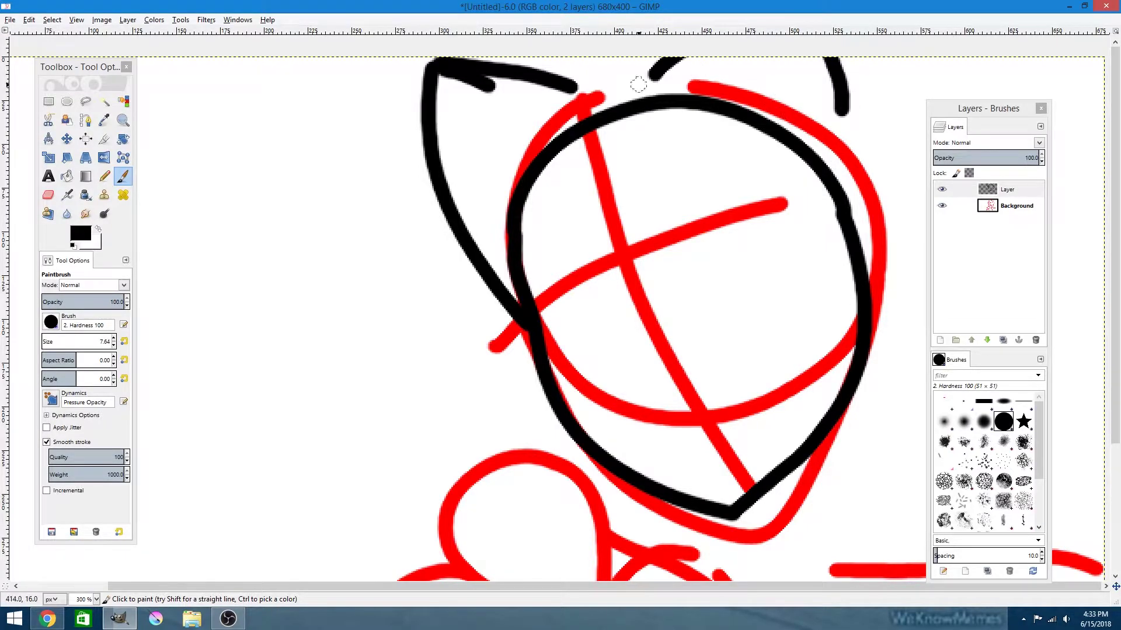
{"action": "mouse_move", "coordinate": [666, 60]}
{"action": "left_mouse_down"}
{"action": "mouse_move", "coordinate": [579, 68]}
{"action": "mouse_move", "coordinate": [583, 80]}
{"action": "left_mouse_up"}
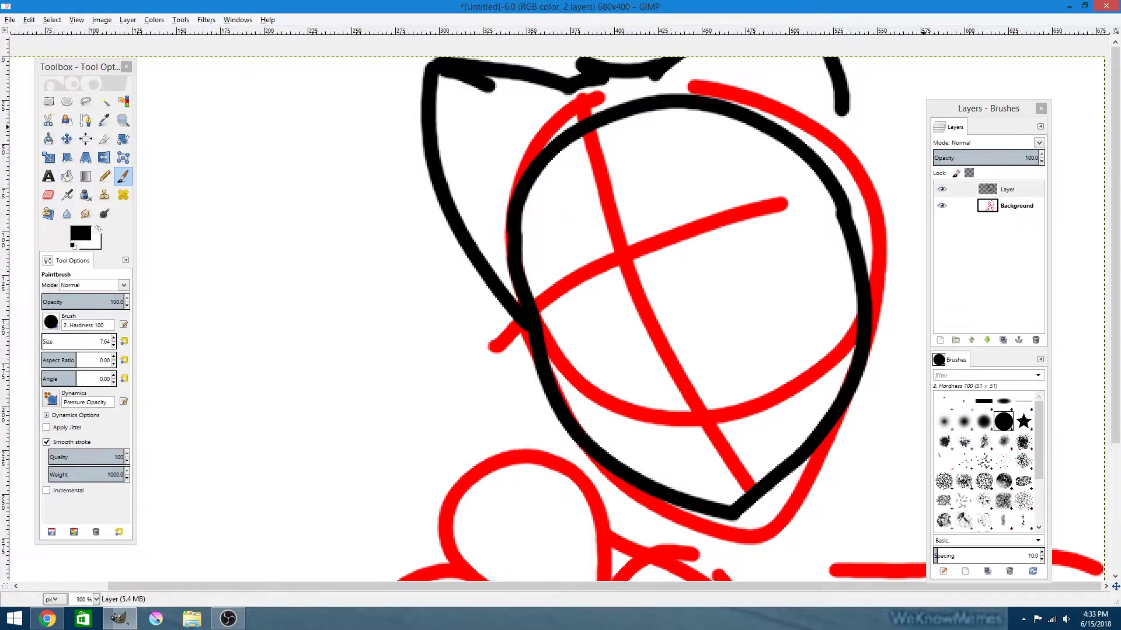
{"action": "scroll", "coordinate": [894, 96], "scroll_direction": "down", "scroll_amount": 4}
{"action": "scroll", "coordinate": [889, 122], "scroll_direction": "up", "scroll_amount": 3}
{"action": "mouse_move", "coordinate": [840, 88]}
{"action": "left_mouse_down"}
{"action": "mouse_move", "coordinate": [926, 232]}
{"action": "mouse_move", "coordinate": [884, 346]}
{"action": "mouse_move", "coordinate": [922, 373]}
{"action": "mouse_move", "coordinate": [826, 369]}
{"action": "left_mouse_up"}
Step: Undo stray black strokes and paint a purple zigzag across the practice image
{"action": "key", "text": "ctrl+z"}
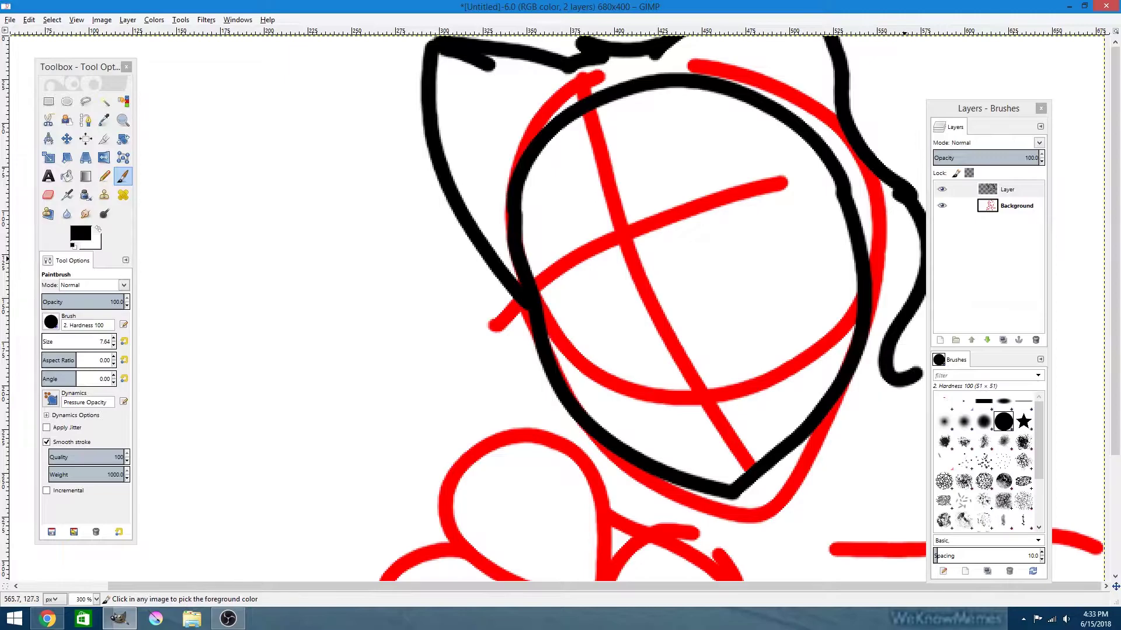
{"action": "key", "text": "ctrl+z"}
{"action": "left_click_drag", "start_coordinate": [988, 108], "coordinate": [1063, 92]}
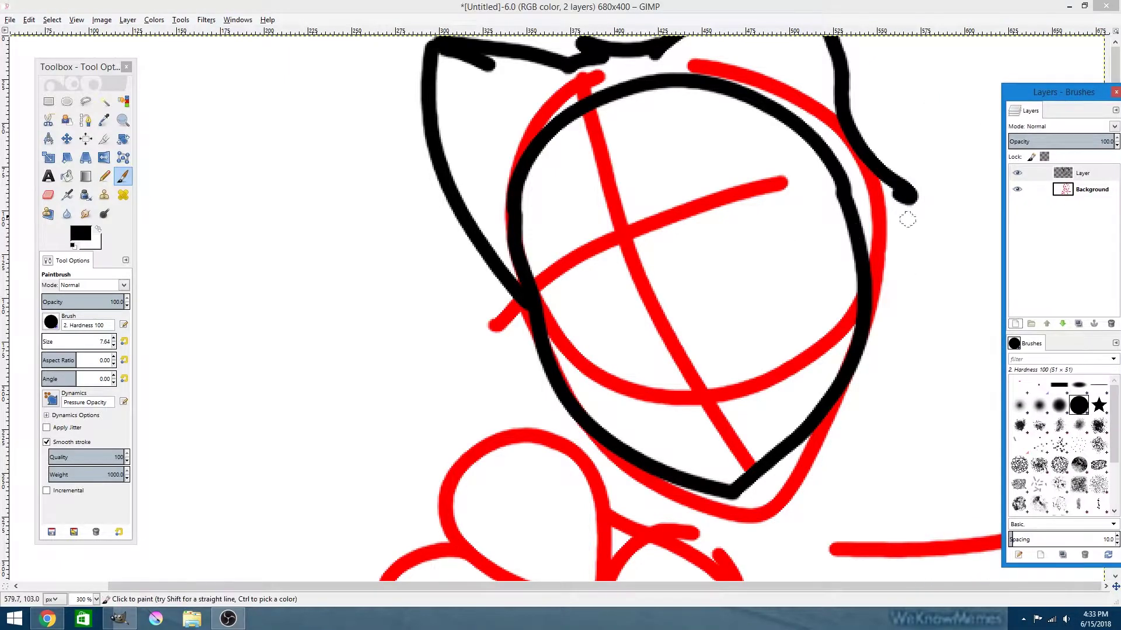
{"action": "left_click_drag", "start_coordinate": [892, 207], "coordinate": [986, 257]}
{"action": "key", "text": "ctrl+z"}
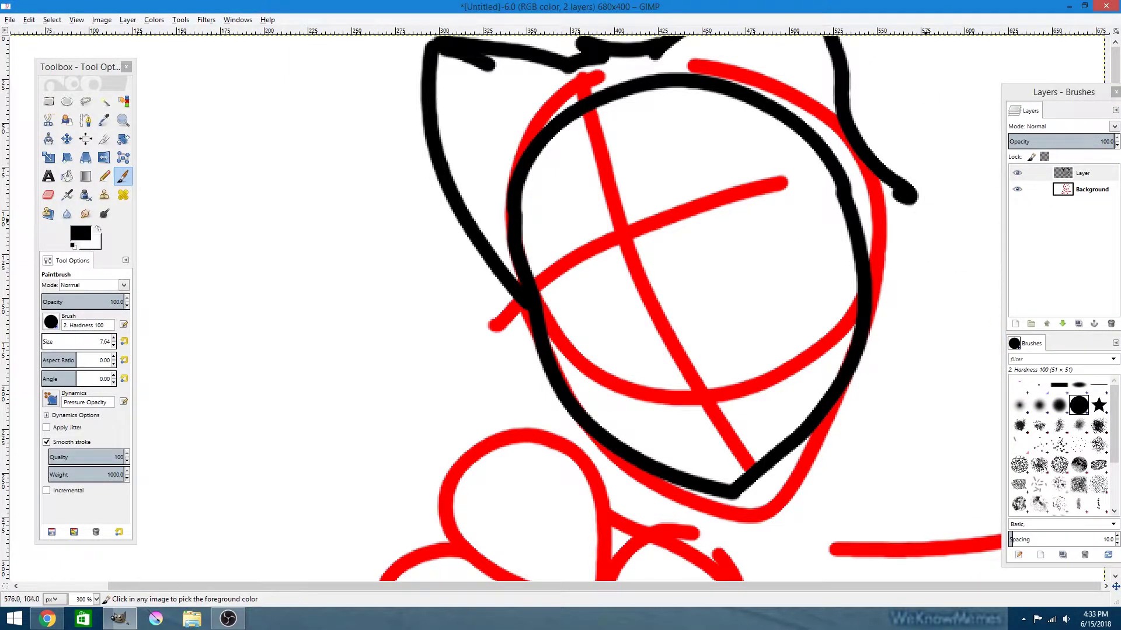
{"action": "left_click_drag", "start_coordinate": [255, 329], "coordinate": [756, 342]}
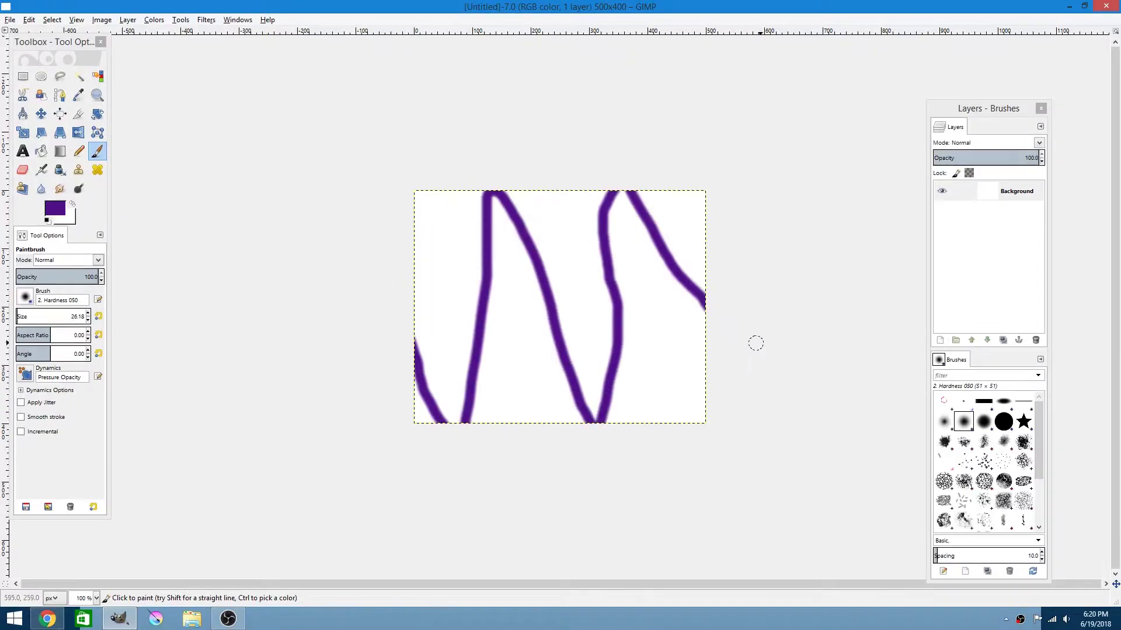
Step: Paint a smoothed dark red (880e0e) test zigzag, then undo both practice strokes
{"action": "left_click", "coordinate": [55, 208]}
{"action": "left_click", "coordinate": [347, 258]}
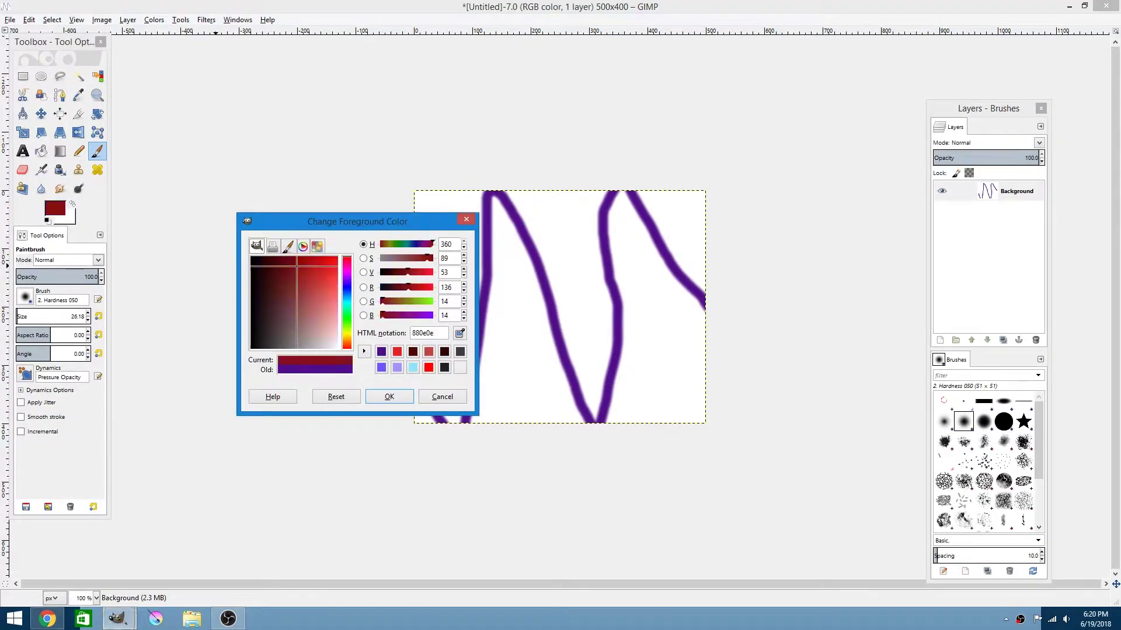
{"action": "left_click", "coordinate": [389, 397]}
{"action": "left_click", "coordinate": [20, 417]}
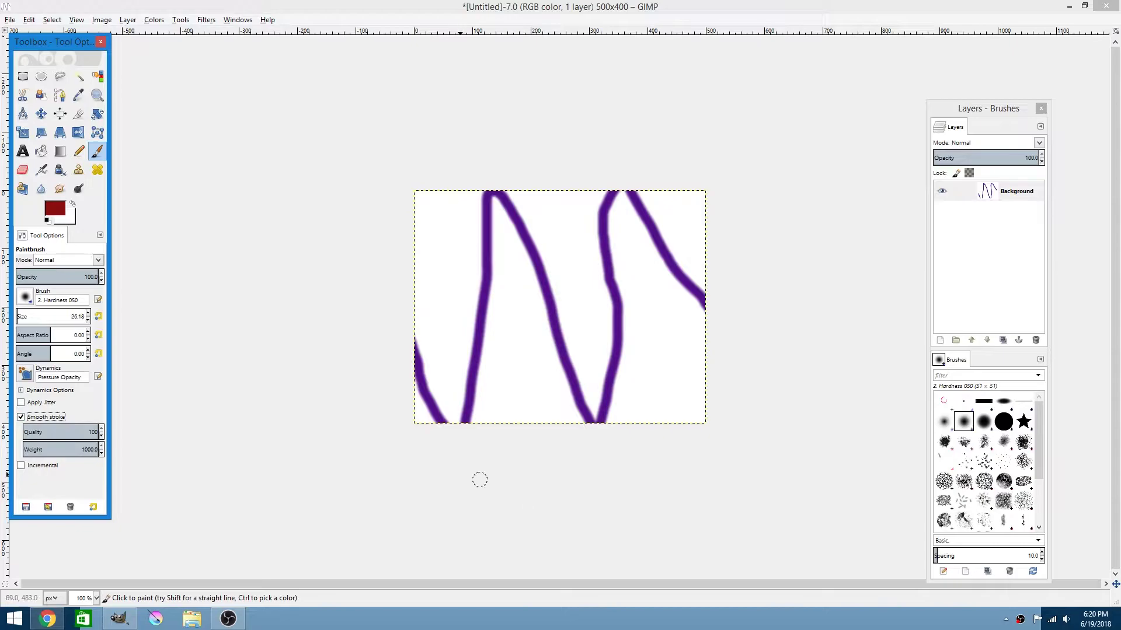
{"action": "left_click_drag", "start_coordinate": [495, 385], "coordinate": [779, 431]}
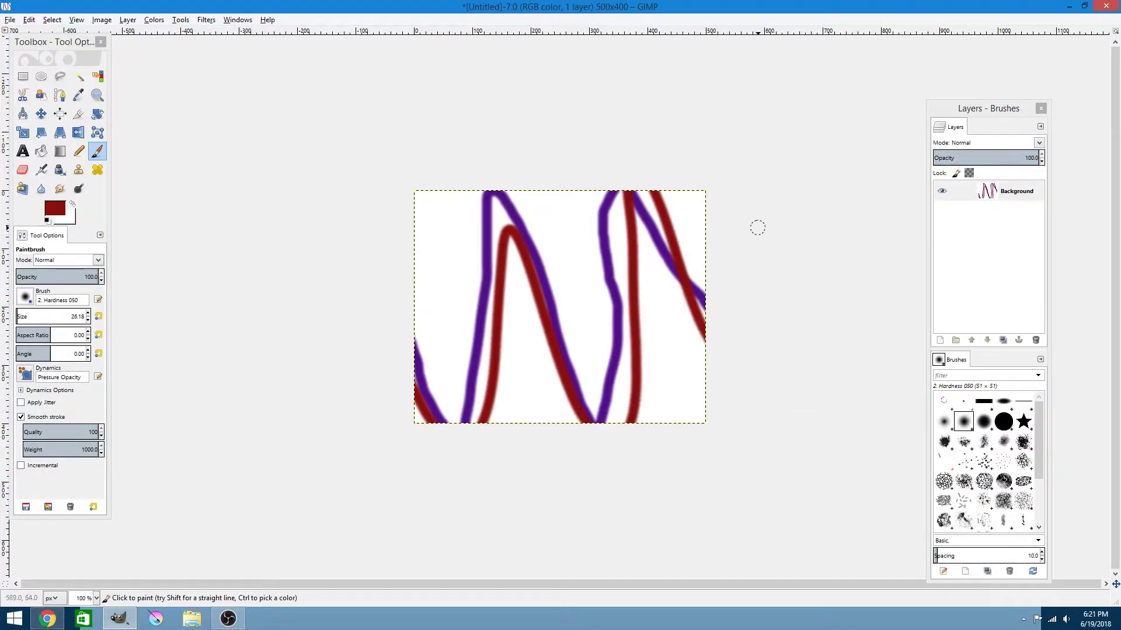
{"action": "key", "text": "ctrl+z"}
{"action": "key", "text": "ctrl+z"}
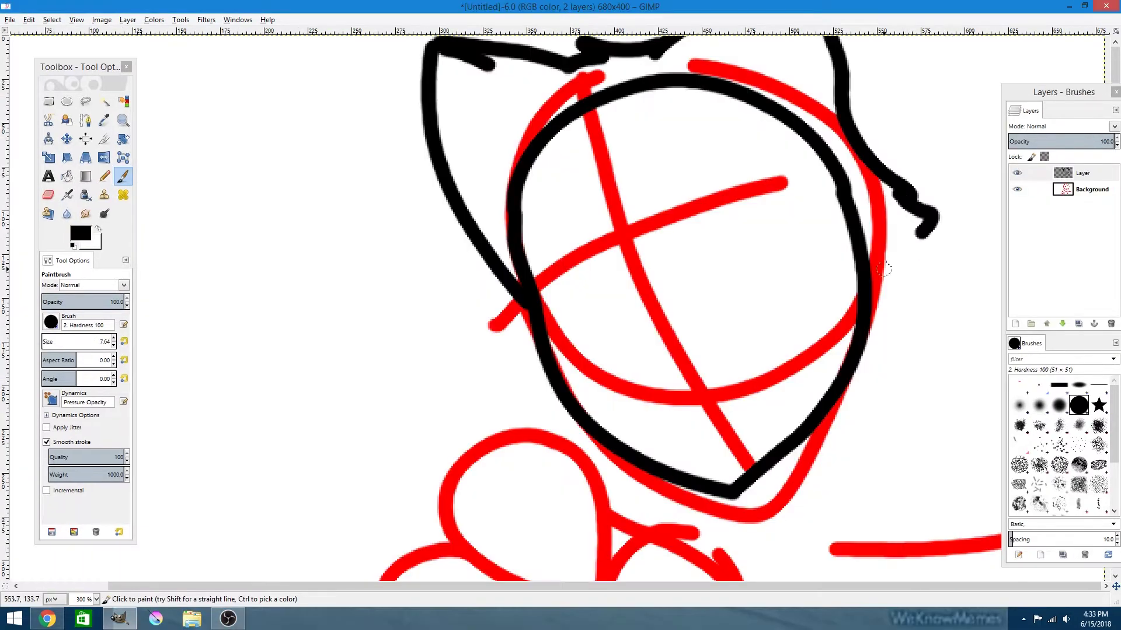
Step: Ink the right side of the head and the shoulder curve below it in black
{"action": "left_click_drag", "start_coordinate": [933, 223], "coordinate": [856, 417]}
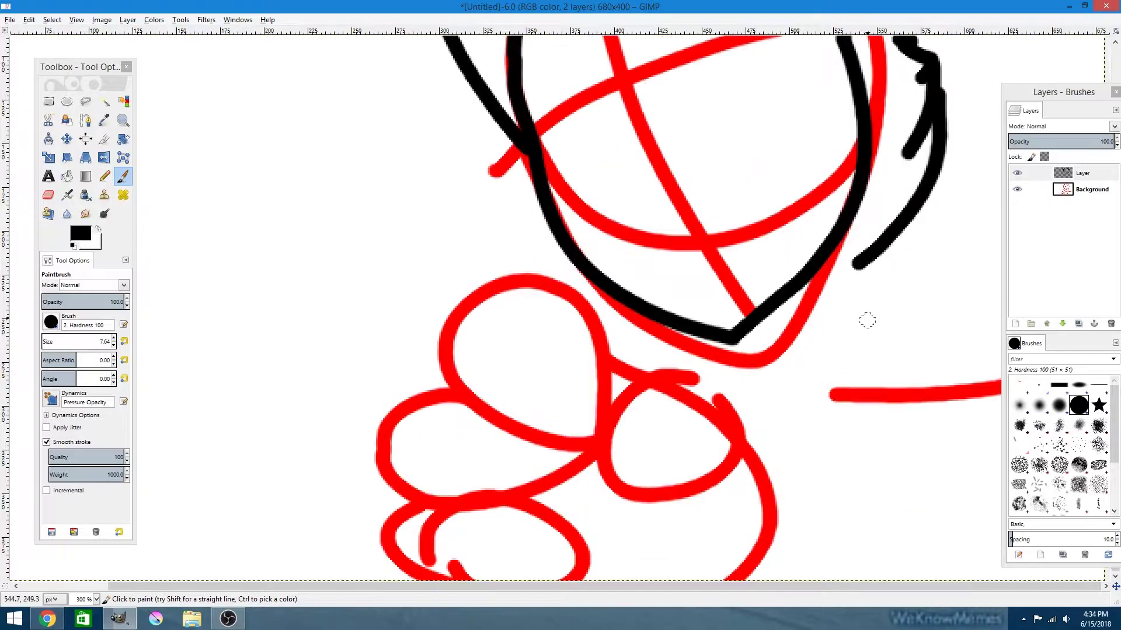
{"action": "scroll", "coordinate": [858, 411], "scroll_direction": "down", "scroll_amount": 3}
{"action": "mouse_move", "coordinate": [747, 320]}
{"action": "left_mouse_down"}
{"action": "mouse_move", "coordinate": [774, 396]}
{"action": "mouse_move", "coordinate": [809, 578]}
{"action": "left_mouse_up"}
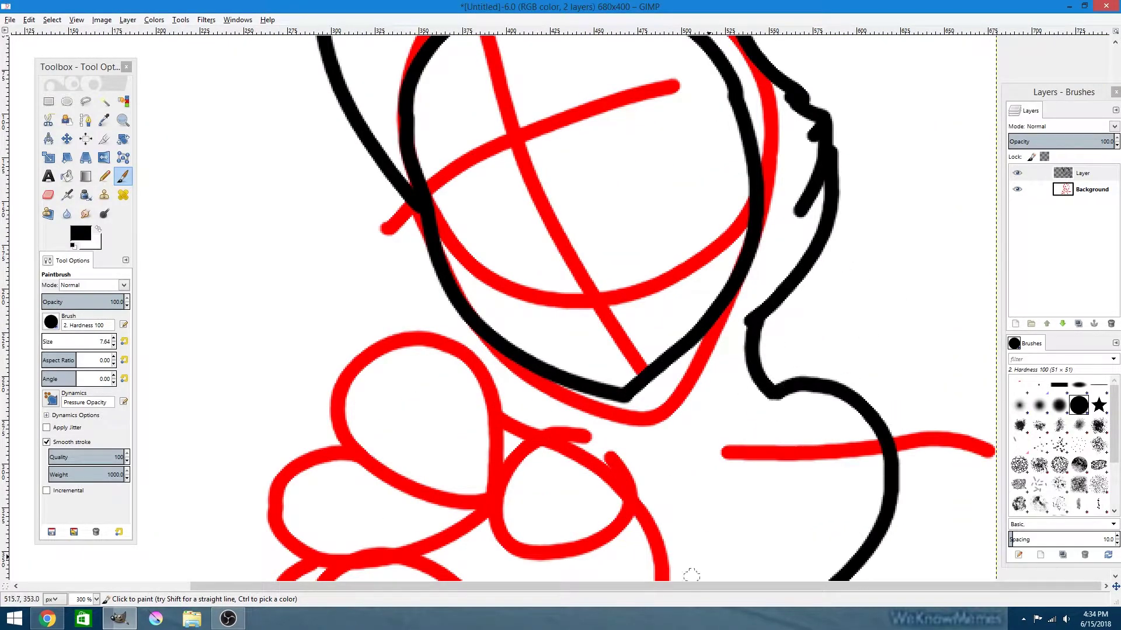
{"action": "scroll", "coordinate": [810, 561], "scroll_direction": "down", "scroll_amount": 2}
{"action": "key", "text": "ctrl+z"}
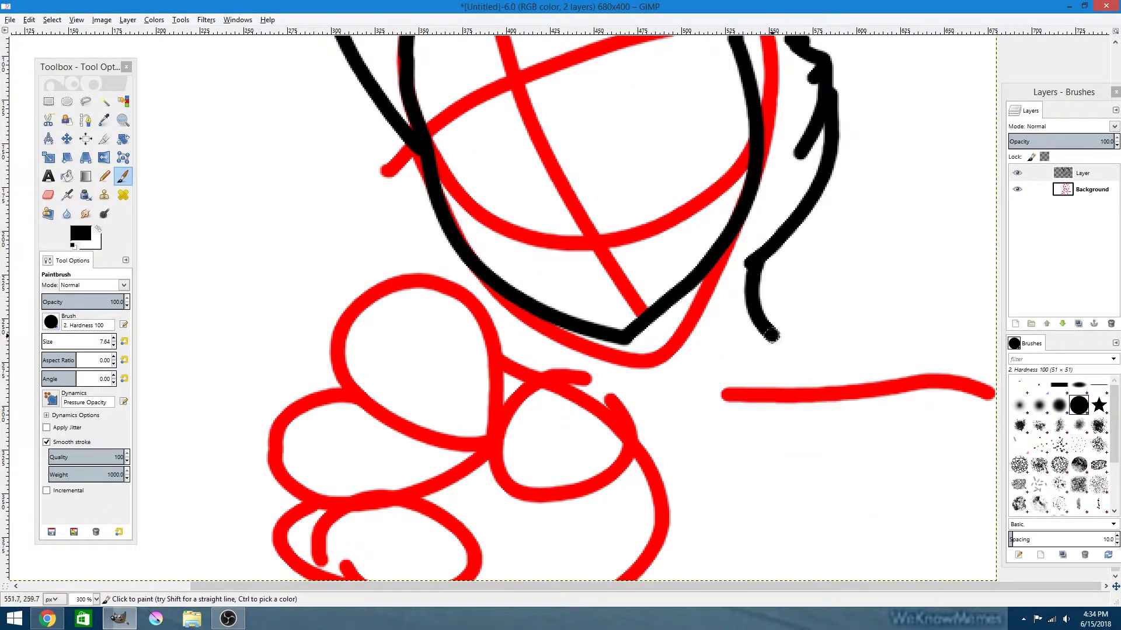
{"action": "left_click_drag", "start_coordinate": [770, 334], "coordinate": [994, 372]}
{"action": "scroll", "coordinate": [601, 358], "scroll_direction": "up", "scroll_amount": 5}
{"action": "scroll", "coordinate": [601, 357], "scroll_direction": "down", "scroll_amount": 5}
Step: Ink the paw outlines in black, plus an oval and a C-curve inside them
{"action": "mouse_move", "coordinate": [634, 430]}
{"action": "left_mouse_down"}
{"action": "mouse_move", "coordinate": [550, 537]}
{"action": "mouse_move", "coordinate": [671, 538]}
{"action": "mouse_move", "coordinate": [692, 578]}
{"action": "left_mouse_up"}
{"action": "mouse_move", "coordinate": [508, 405]}
{"action": "left_mouse_down"}
{"action": "mouse_move", "coordinate": [298, 304]}
{"action": "mouse_move", "coordinate": [350, 386]}
{"action": "mouse_move", "coordinate": [399, 426]}
{"action": "left_mouse_up"}
{"action": "mouse_move", "coordinate": [355, 395]}
{"action": "left_mouse_down"}
{"action": "mouse_move", "coordinate": [289, 416]}
{"action": "mouse_move", "coordinate": [421, 522]}
{"action": "left_mouse_up"}
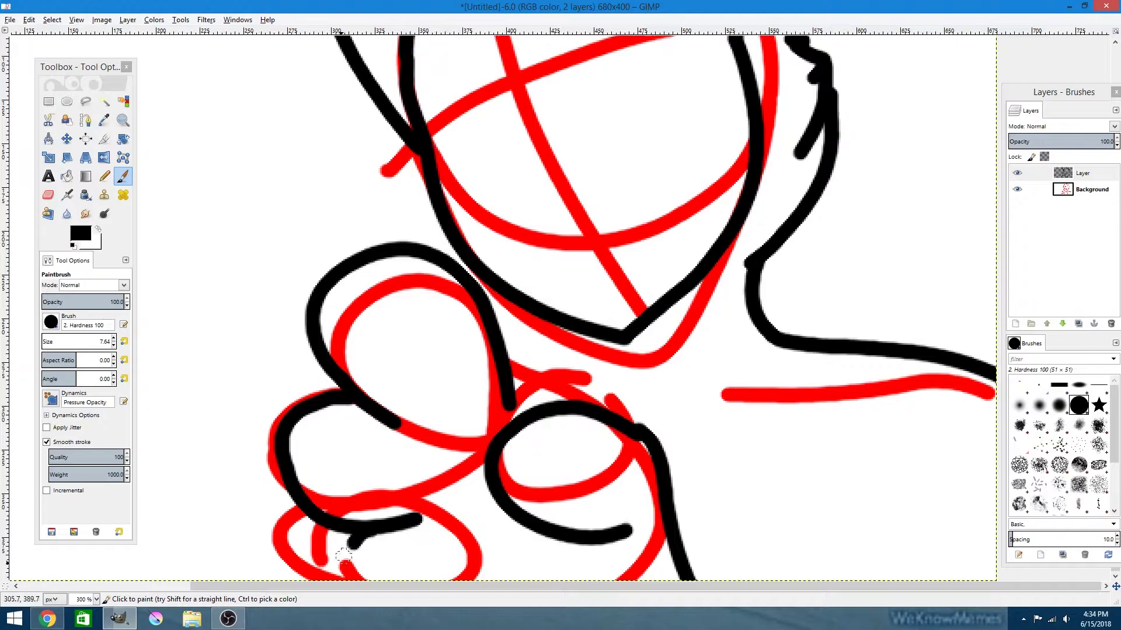
{"action": "mouse_move", "coordinate": [346, 577]}
{"action": "left_mouse_down"}
{"action": "mouse_move", "coordinate": [420, 515]}
{"action": "mouse_move", "coordinate": [477, 578]}
{"action": "left_mouse_up"}
{"action": "left_click_drag", "start_coordinate": [513, 385], "coordinate": [574, 399]}
{"action": "left_click_drag", "start_coordinate": [490, 478], "coordinate": [623, 531]}
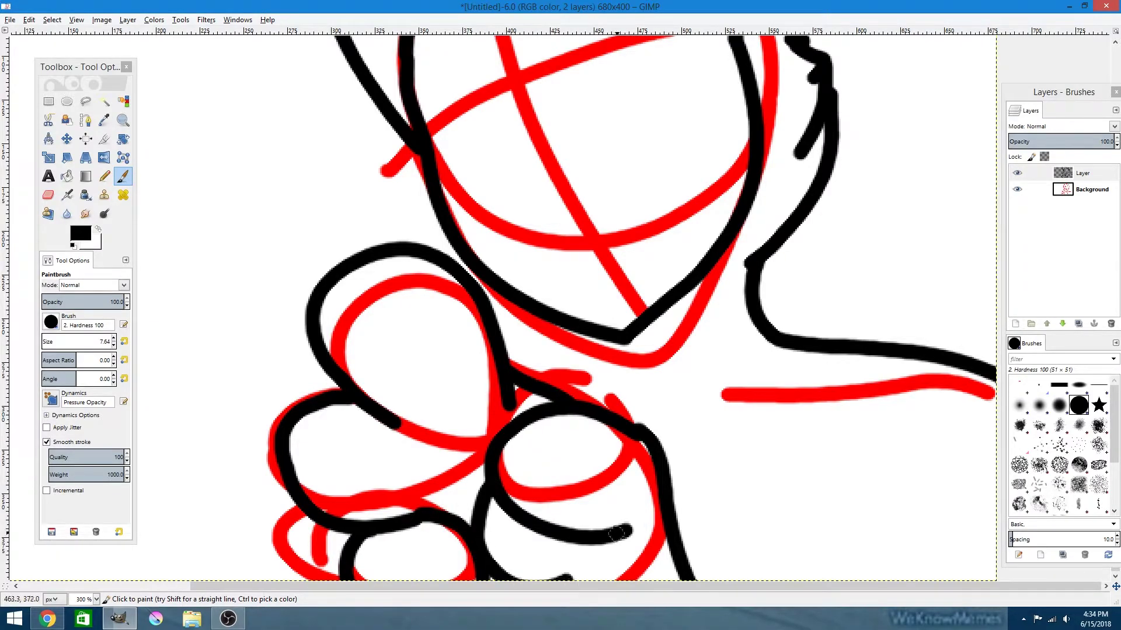
{"action": "scroll", "coordinate": [446, 325], "scroll_direction": "up", "scroll_amount": 2}
{"action": "left_click_drag", "start_coordinate": [434, 262], "coordinate": [525, 346]}
{"action": "scroll", "coordinate": [525, 342], "scroll_direction": "down", "scroll_amount": 3}
{"action": "left_click_drag", "start_coordinate": [328, 287], "coordinate": [380, 333]}
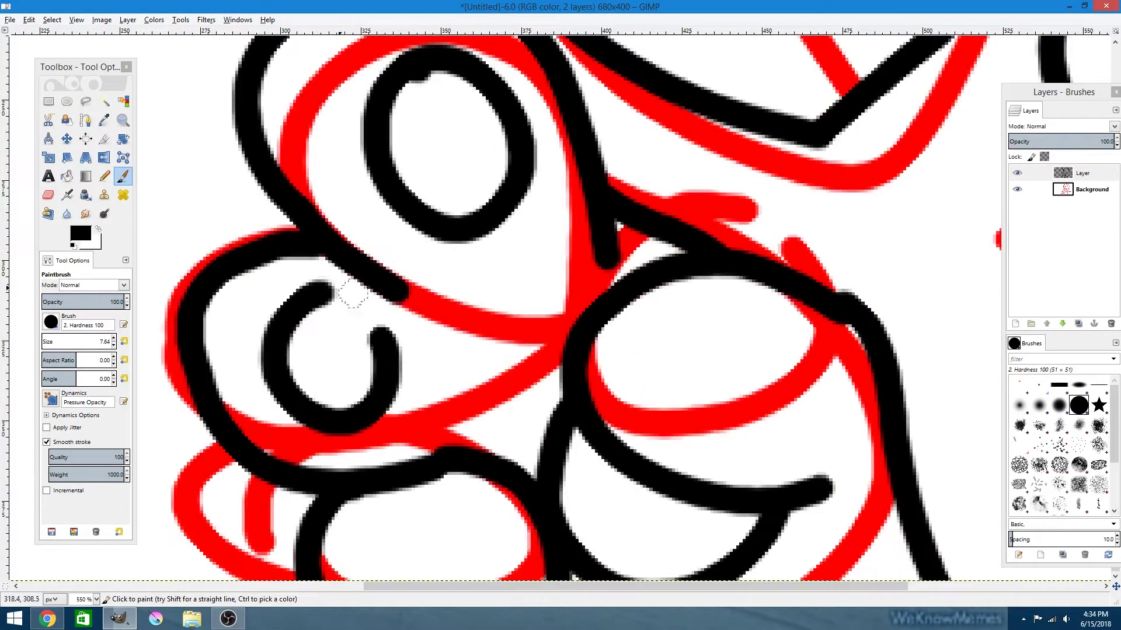
{"action": "scroll", "coordinate": [351, 298], "scroll_direction": "down", "scroll_amount": 4}
{"action": "scroll", "coordinate": [526, 263], "scroll_direction": "up", "scroll_amount": 2}
{"action": "scroll", "coordinate": [564, 192], "scroll_direction": "down", "scroll_amount": 2}
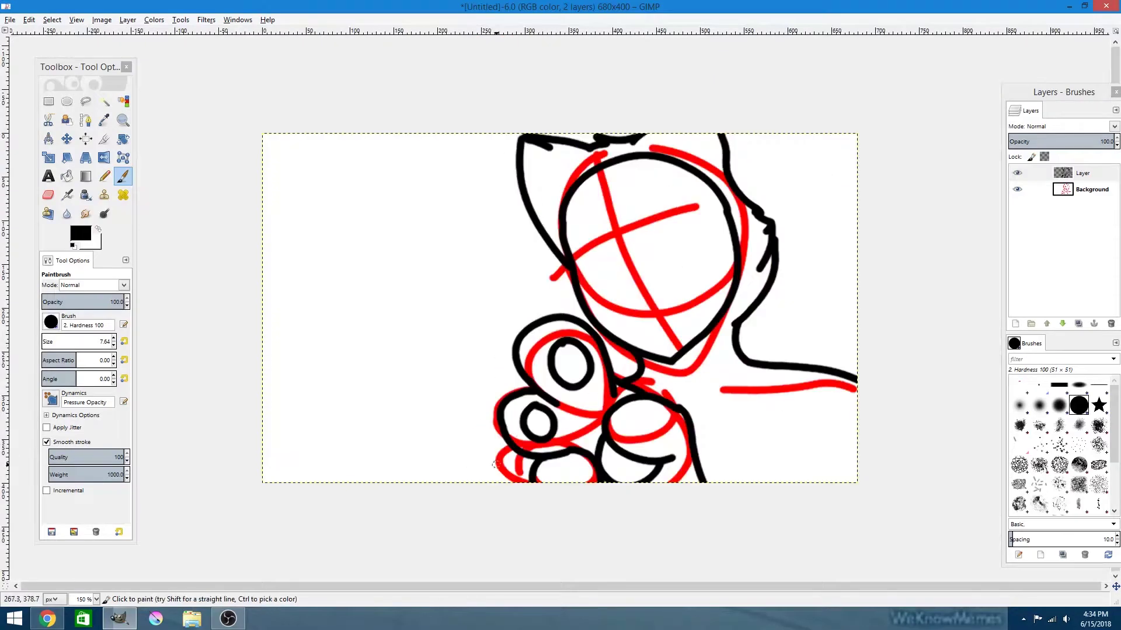
Step: Ink the long tail curve in black, with its top strokes and wavy bottom edge
{"action": "mouse_move", "coordinate": [495, 463]}
{"action": "left_mouse_down"}
{"action": "mouse_move", "coordinate": [345, 196]}
{"action": "mouse_move", "coordinate": [453, 213]}
{"action": "mouse_move", "coordinate": [451, 194]}
{"action": "left_mouse_up"}
{"action": "left_click_drag", "start_coordinate": [342, 134], "coordinate": [307, 139]}
{"action": "mouse_move", "coordinate": [355, 478]}
{"action": "left_mouse_down"}
{"action": "mouse_move", "coordinate": [302, 468]}
{"action": "mouse_move", "coordinate": [262, 441]}
{"action": "left_mouse_up"}
{"action": "left_click_drag", "start_coordinate": [277, 136], "coordinate": [263, 140]}
{"action": "left_click_drag", "start_coordinate": [443, 135], "coordinate": [481, 182]}
{"action": "left_click_drag", "start_coordinate": [350, 479], "coordinate": [480, 464]}
{"action": "key", "text": "ctrl+z"}
{"action": "key", "text": "2"}
{"action": "mouse_move", "coordinate": [278, 534]}
{"action": "left_mouse_down"}
{"action": "mouse_move", "coordinate": [383, 519]}
{"action": "mouse_move", "coordinate": [445, 481]}
{"action": "left_mouse_up"}
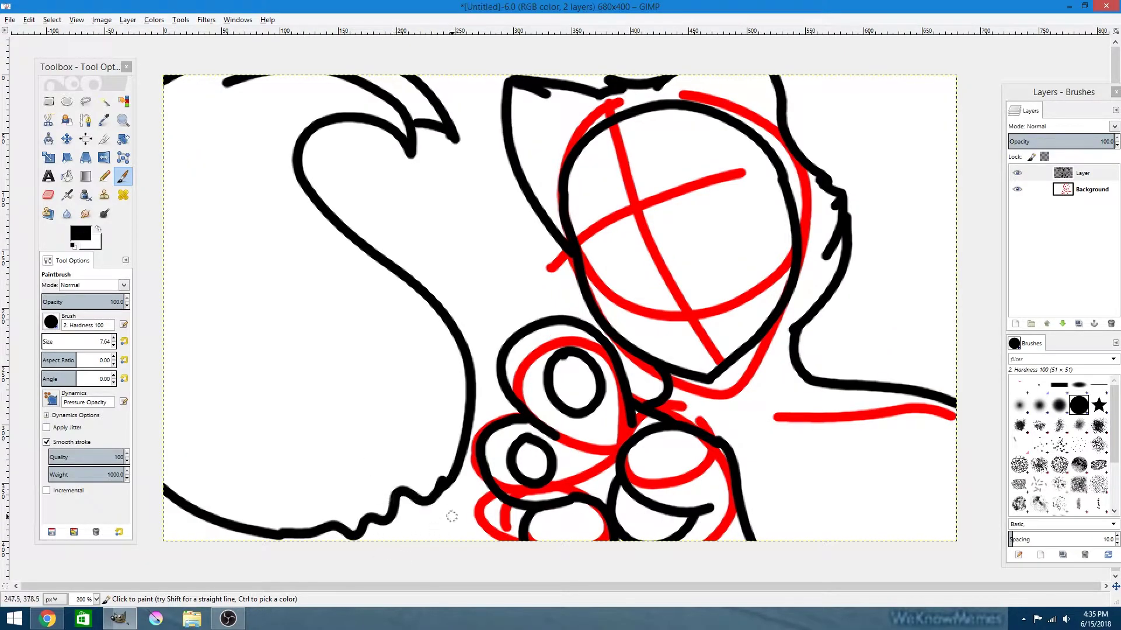
{"action": "key", "text": "minus"}
Step: Add a new layer, then fill the grown white-area selection on Layer #1 to hide the sketch
{"action": "key", "text": "ctrl+shift+n"}
{"action": "key", "text": "Return"}
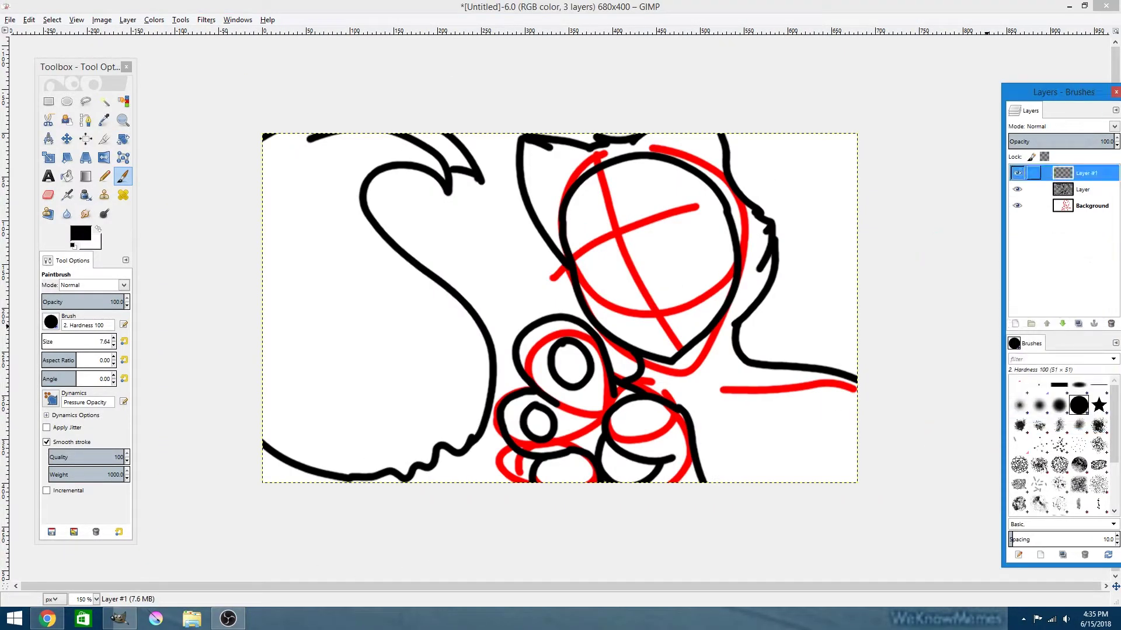
{"action": "key", "text": "u"}
{"action": "left_click", "coordinate": [386, 160]}
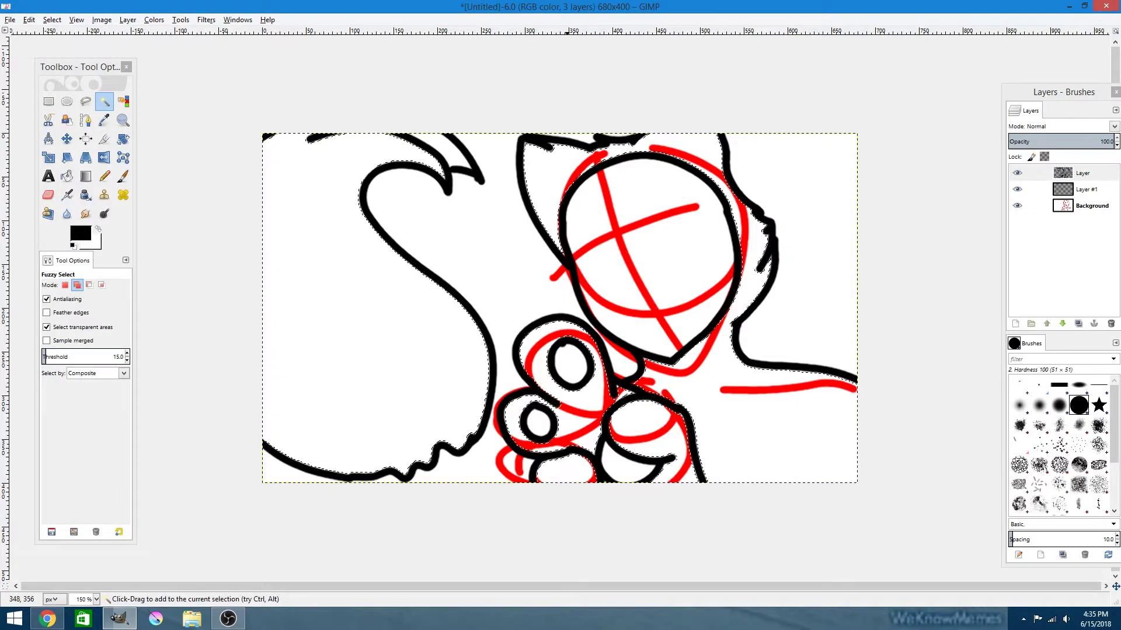
{"action": "left_click", "coordinate": [52, 19]}
{"action": "left_click", "coordinate": [80, 188]}
{"action": "left_click", "coordinate": [94, 217]}
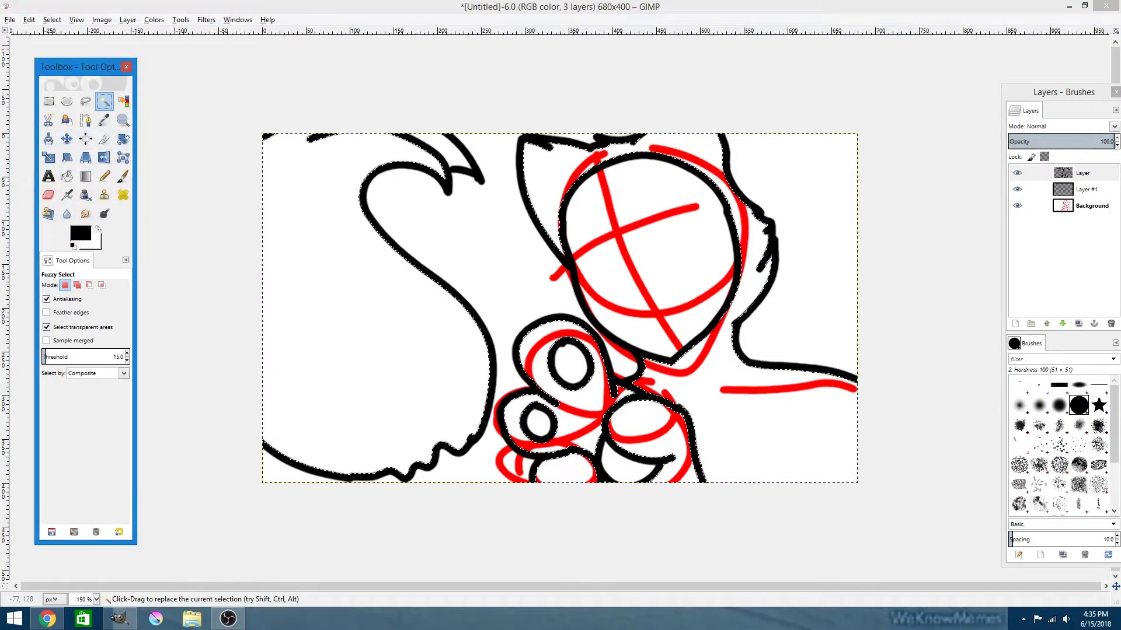
{"action": "left_click", "coordinate": [389, 397]}
{"action": "key", "text": "shift+b"}
{"action": "left_click", "coordinate": [561, 438]}
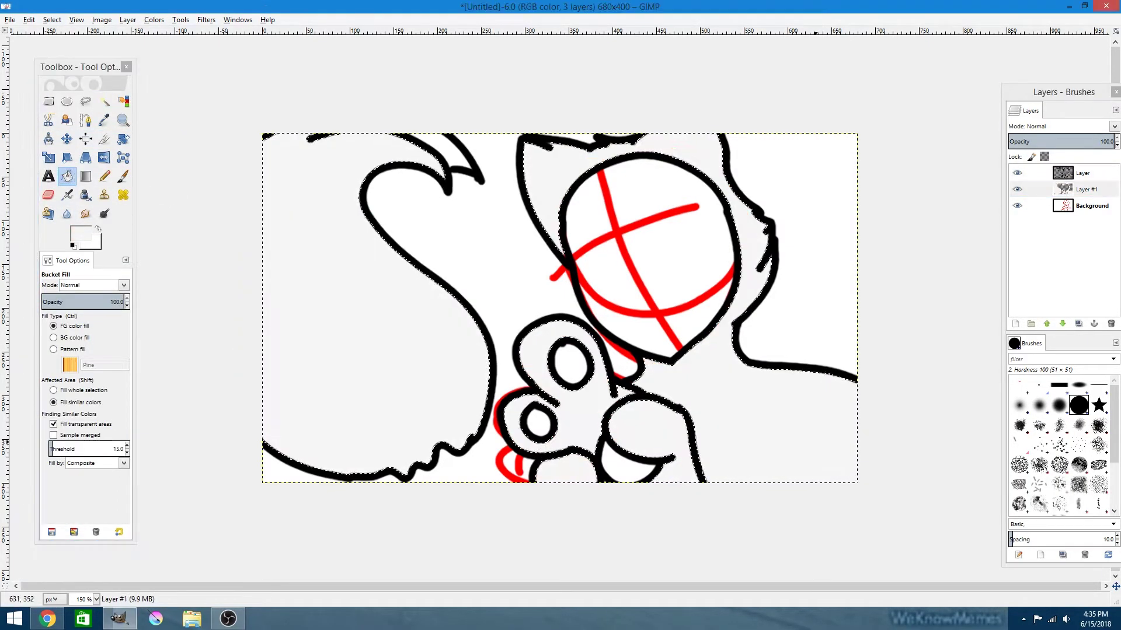
Step: Paint dark red patches at the left edge and beside the head's right side
{"action": "left_click", "coordinate": [80, 234]}
{"action": "left_click", "coordinate": [328, 307]}
{"action": "left_click", "coordinate": [388, 396]}
{"action": "key", "text": "p"}
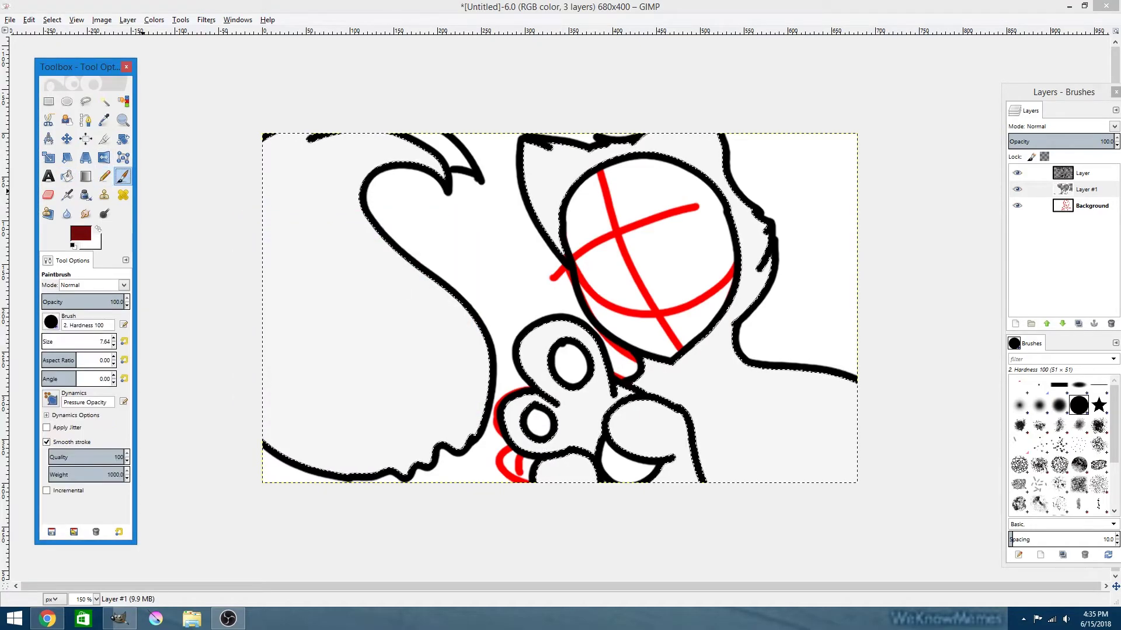
{"action": "left_click_drag", "start_coordinate": [263, 298], "coordinate": [400, 241]}
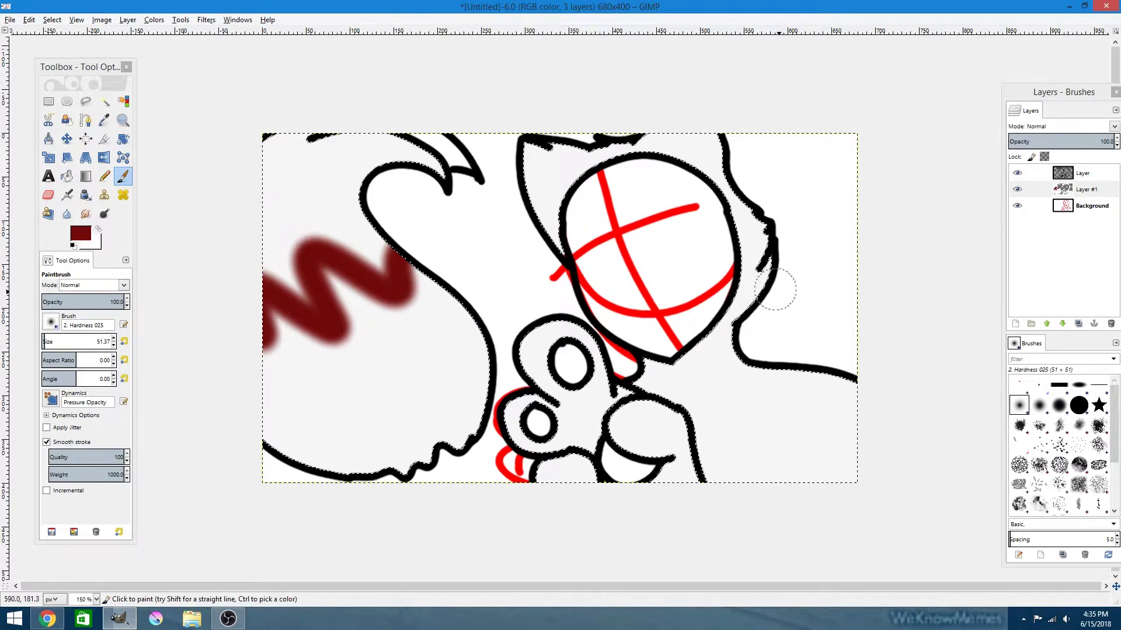
{"action": "key", "text": "ctrl+z"}
{"action": "left_click_drag", "start_coordinate": [263, 299], "coordinate": [390, 231]}
{"action": "left_click_drag", "start_coordinate": [263, 167], "coordinate": [364, 195]}
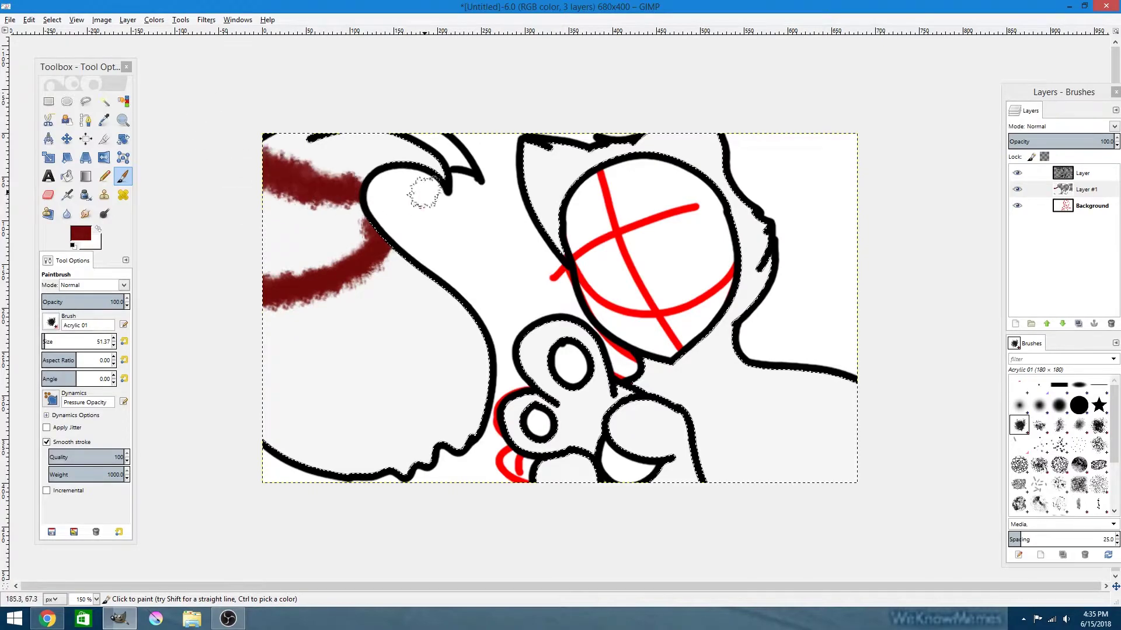
{"action": "left_click_drag", "start_coordinate": [722, 179], "coordinate": [763, 259]}
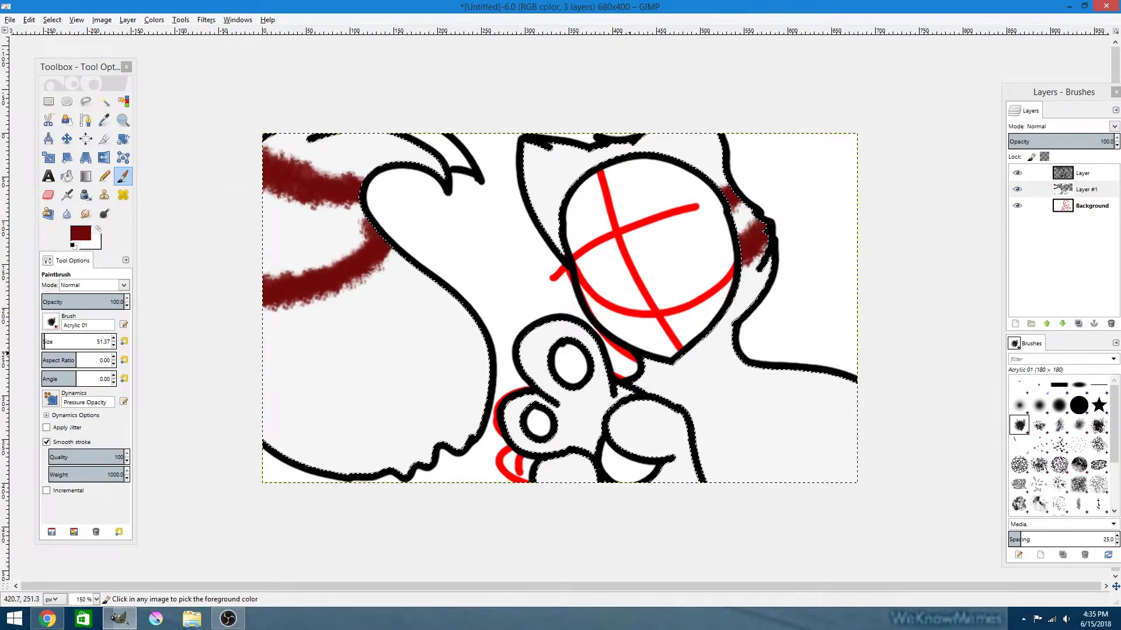
Step: Add dark red patches at the lower right and the right edge of the drawing
{"action": "key", "text": "2"}
{"action": "mouse_move", "coordinate": [751, 520]}
{"action": "left_mouse_down"}
{"action": "mouse_move", "coordinate": [866, 526]}
{"action": "mouse_move", "coordinate": [814, 491]}
{"action": "mouse_move", "coordinate": [783, 525]}
{"action": "mouse_move", "coordinate": [752, 507]}
{"action": "left_mouse_up"}
{"action": "left_click_drag", "start_coordinate": [929, 386], "coordinate": [884, 437]}
{"action": "key", "text": "minus"}
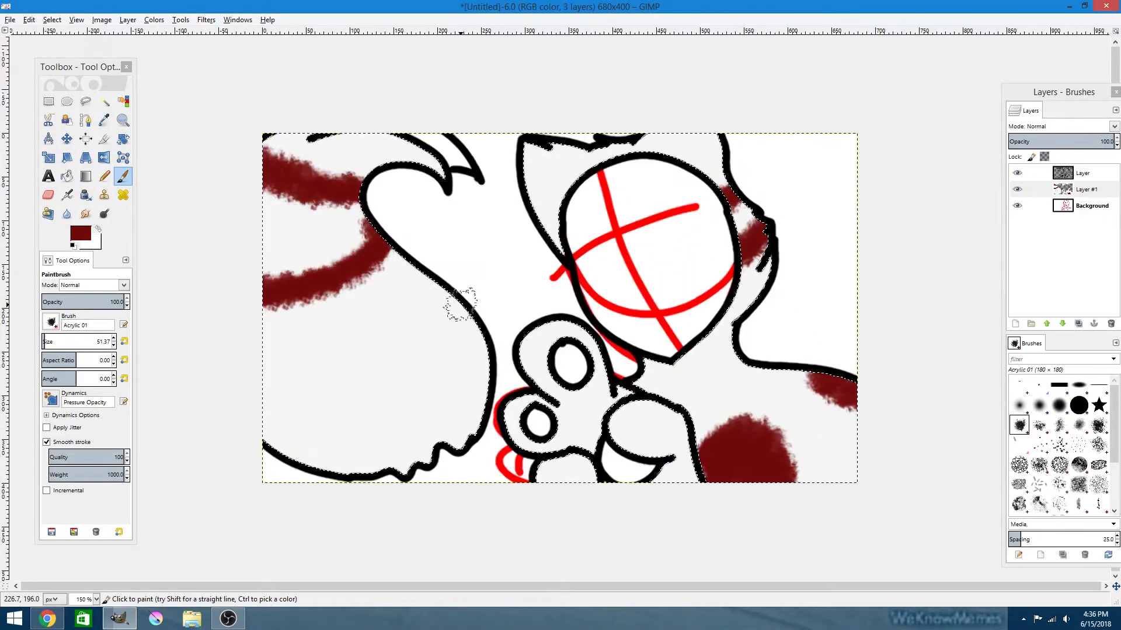
{"action": "key", "text": "plus"}
{"action": "key", "text": "plus"}
{"action": "key", "text": "plus"}
{"action": "left_click_drag", "start_coordinate": [490, 141], "coordinate": [543, 411]}
{"action": "key", "text": "ctrl+z"}
{"action": "key", "text": "minus"}
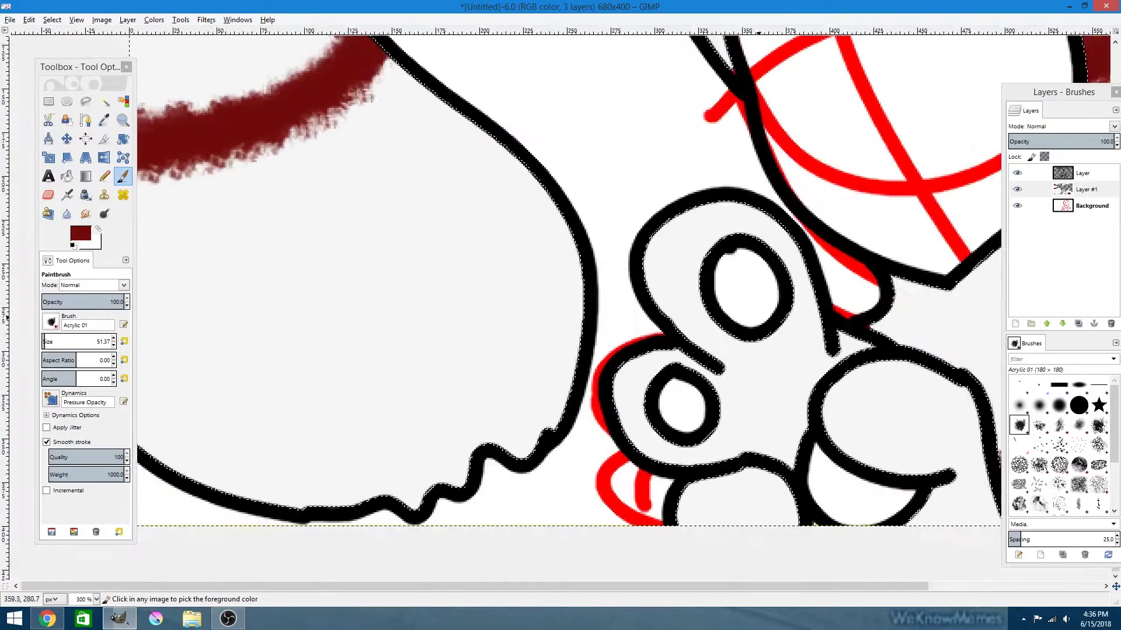
Step: Fill the eye dark red with a hard-edged brush
{"action": "left_click", "coordinate": [1079, 404]}
{"action": "key", "text": "plus"}
{"action": "key", "text": "plus"}
{"action": "left_click_drag", "start_coordinate": [701, 263], "coordinate": [744, 316]}
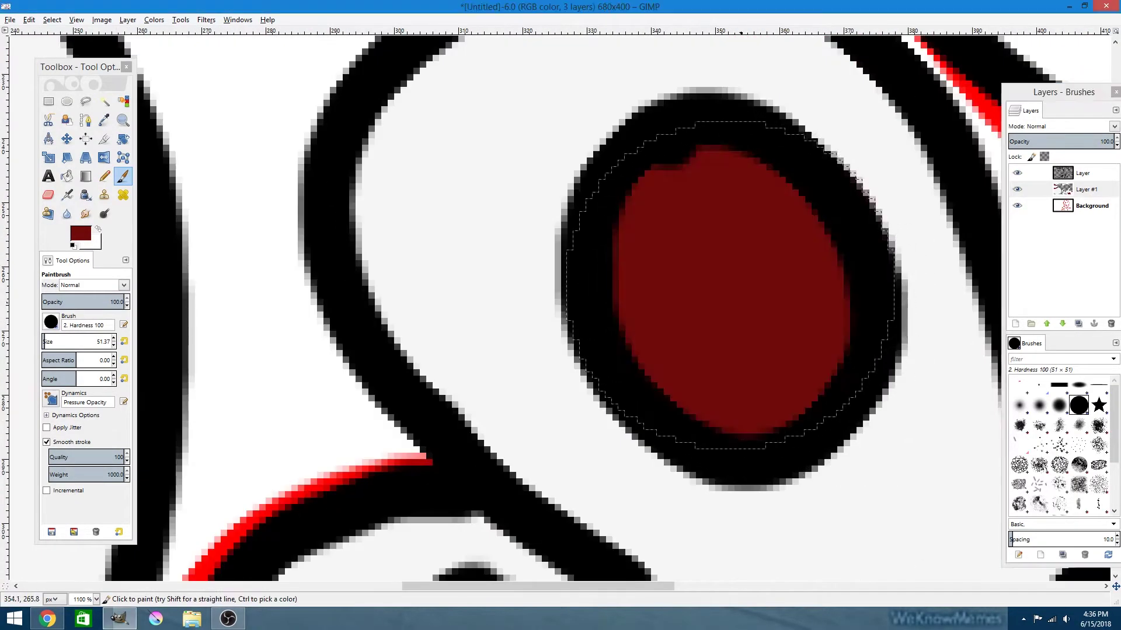
{"action": "key", "text": "minus"}
{"action": "key", "text": "minus"}
{"action": "key", "text": "plus"}
{"action": "key", "text": "plus"}
{"action": "key", "text": "bracketleft"}
{"action": "key", "text": "bracketleft"}
{"action": "key", "text": "bracketleft"}
{"action": "key", "text": "plus"}
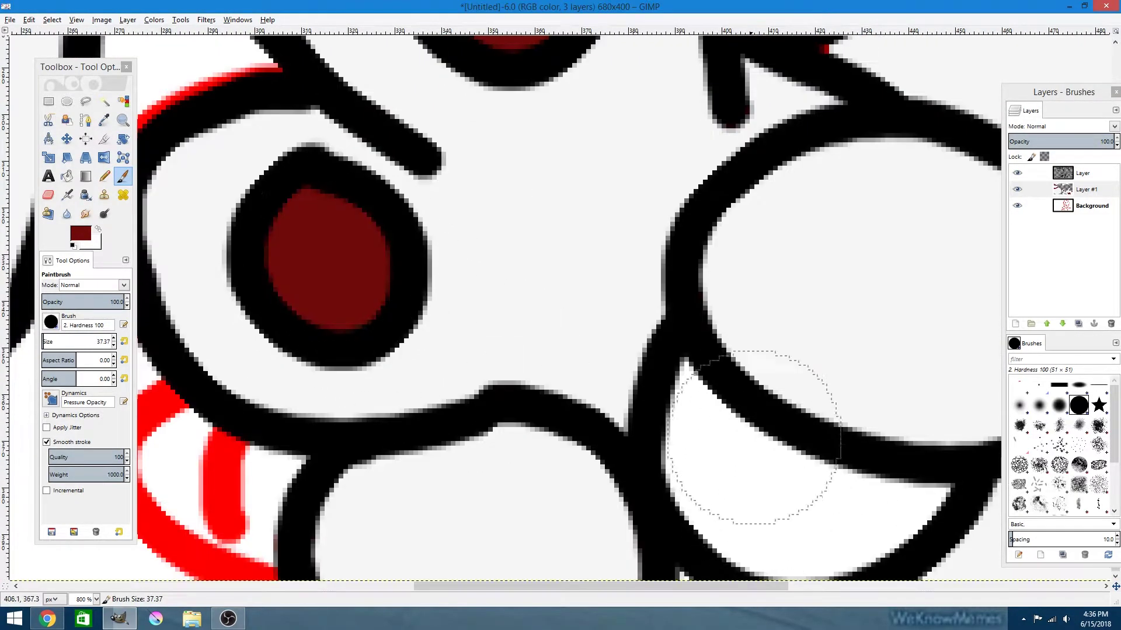
Step: Paint the mouth dark red with a smaller brush and touch up its edge
{"action": "left_click_drag", "start_coordinate": [703, 417], "coordinate": [875, 473]}
{"action": "key", "text": "ctrl+z"}
{"action": "left_click_drag", "start_coordinate": [700, 386], "coordinate": [920, 490]}
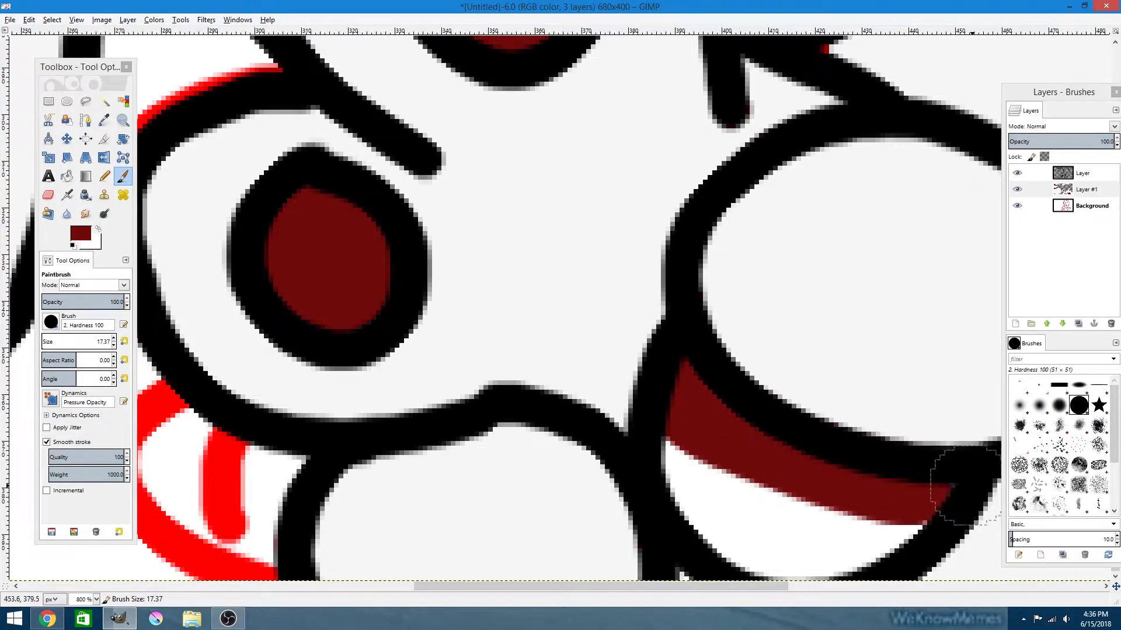
{"action": "key", "text": "bracketleft"}
{"action": "key", "text": "bracketleft"}
{"action": "mouse_move", "coordinate": [787, 542]}
{"action": "left_mouse_down"}
{"action": "mouse_move", "coordinate": [736, 470]}
{"action": "mouse_move", "coordinate": [797, 500]}
{"action": "left_mouse_up"}
{"action": "key", "text": "x"}
{"action": "key", "text": "2"}
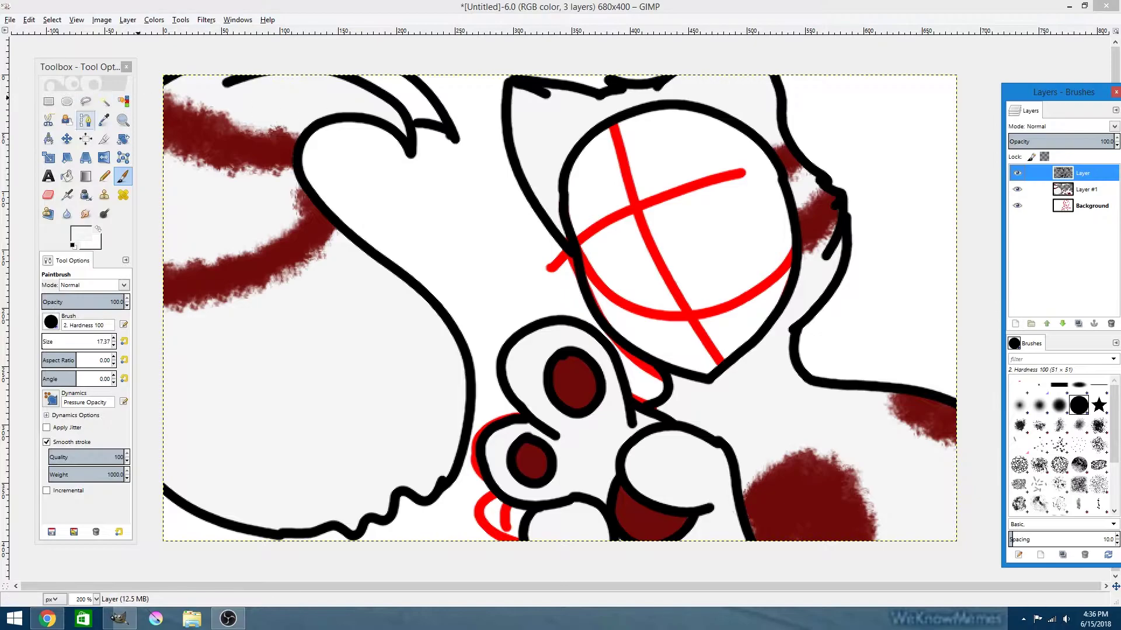
Step: Select the inside of the head, grow the selection, and fill it solid black
{"action": "left_click", "coordinate": [105, 101]}
{"action": "left_click", "coordinate": [674, 227]}
{"action": "left_click", "coordinate": [51, 20]}
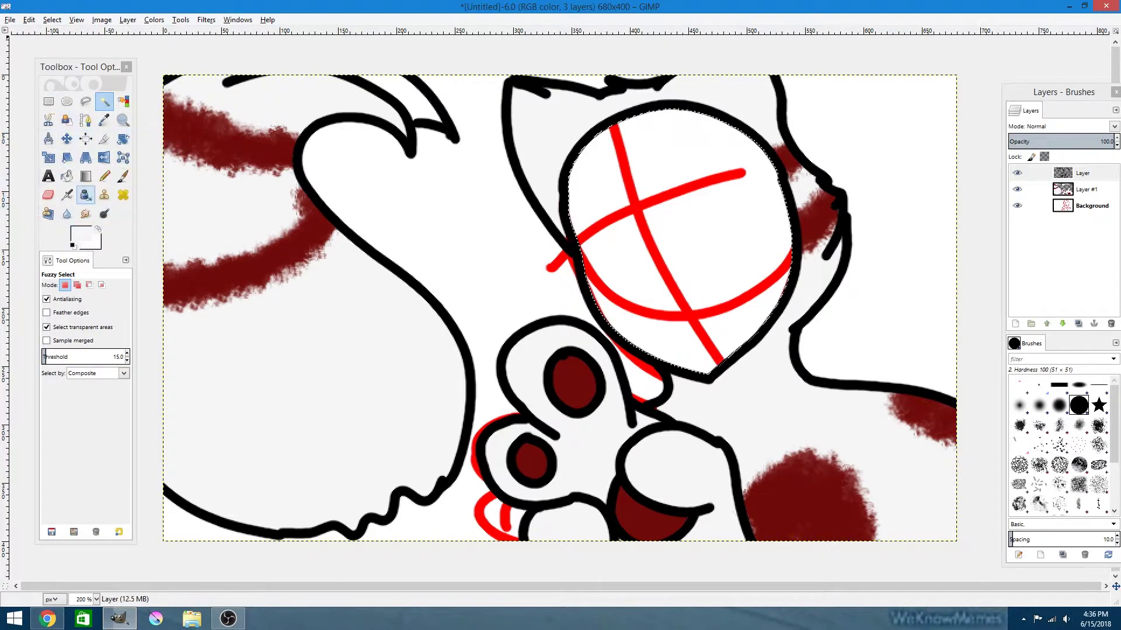
{"action": "left_click", "coordinate": [72, 247]}
{"action": "left_click", "coordinate": [67, 175]}
{"action": "left_click", "coordinate": [678, 237]}
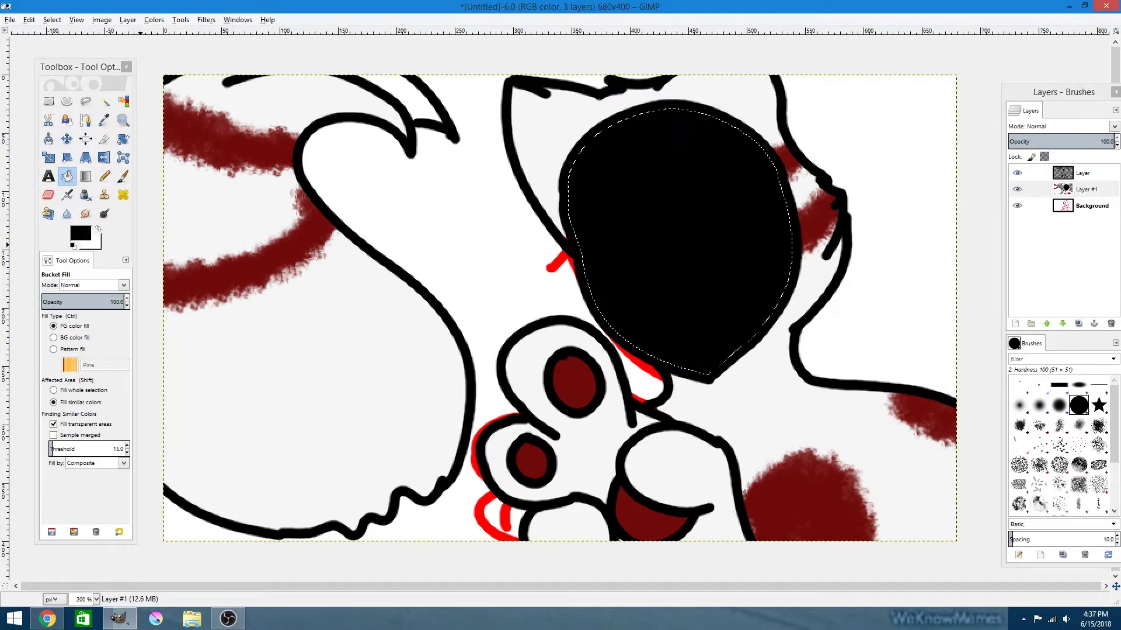
Step: Paint two white diagonal stripes on a new layer and lower its opacity so they turn grey
{"action": "left_click", "coordinate": [123, 176]}
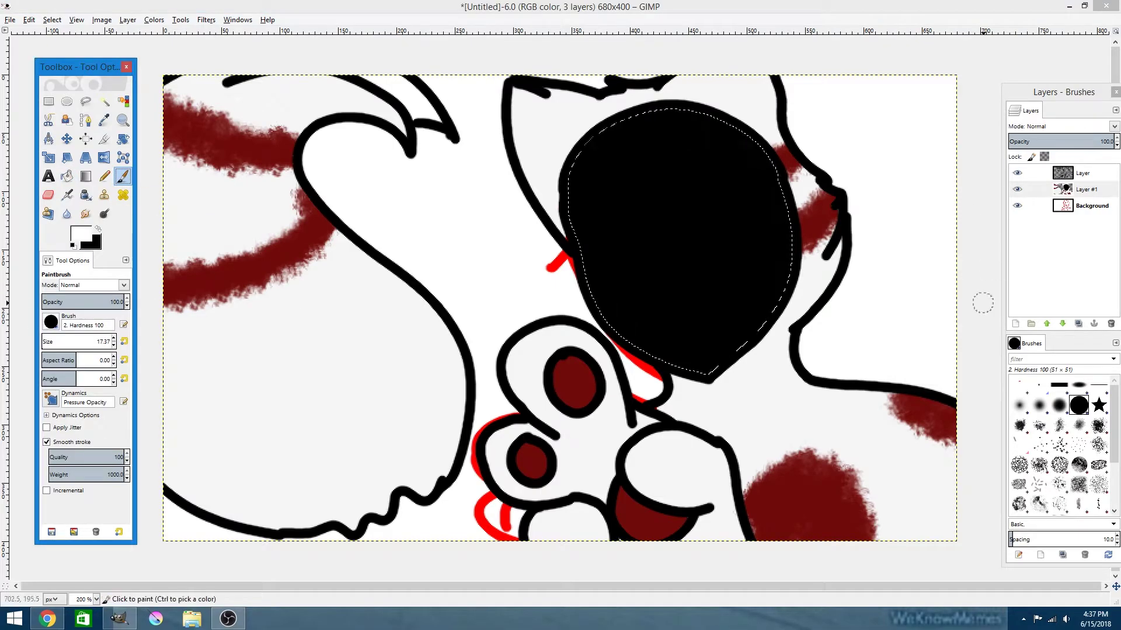
{"action": "left_click", "coordinate": [1015, 323], "text": "shift"}
{"action": "left_click_drag", "start_coordinate": [604, 301], "coordinate": [666, 215]}
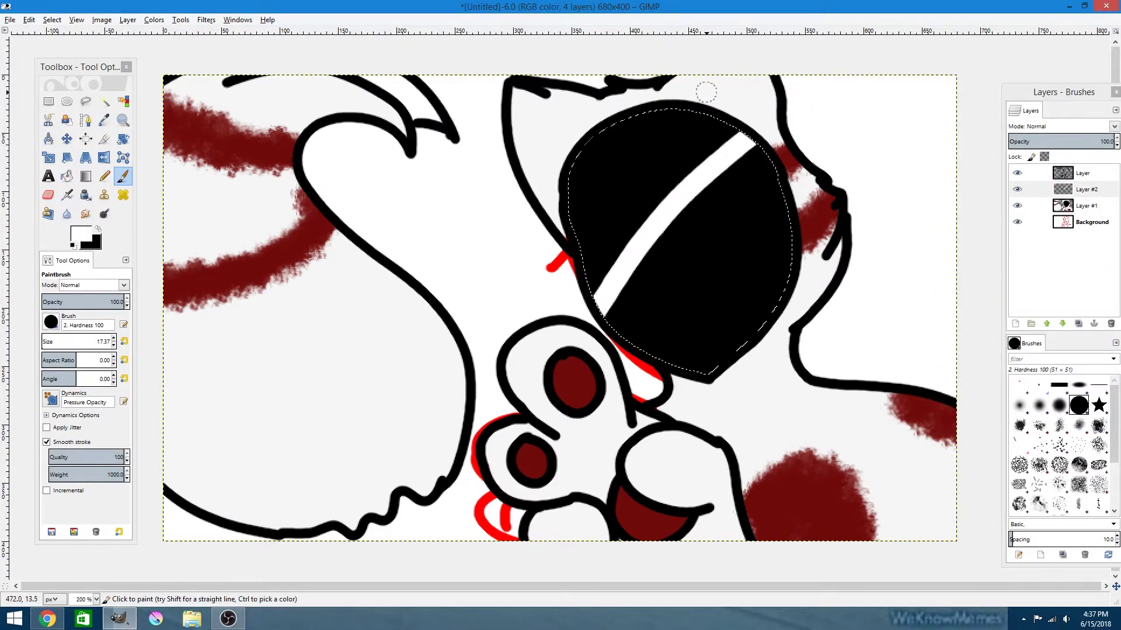
{"action": "key", "text": "ctrl+z"}
{"action": "key", "text": "ctrl+z"}
{"action": "left_click_drag", "start_coordinate": [623, 333], "coordinate": [713, 118]}
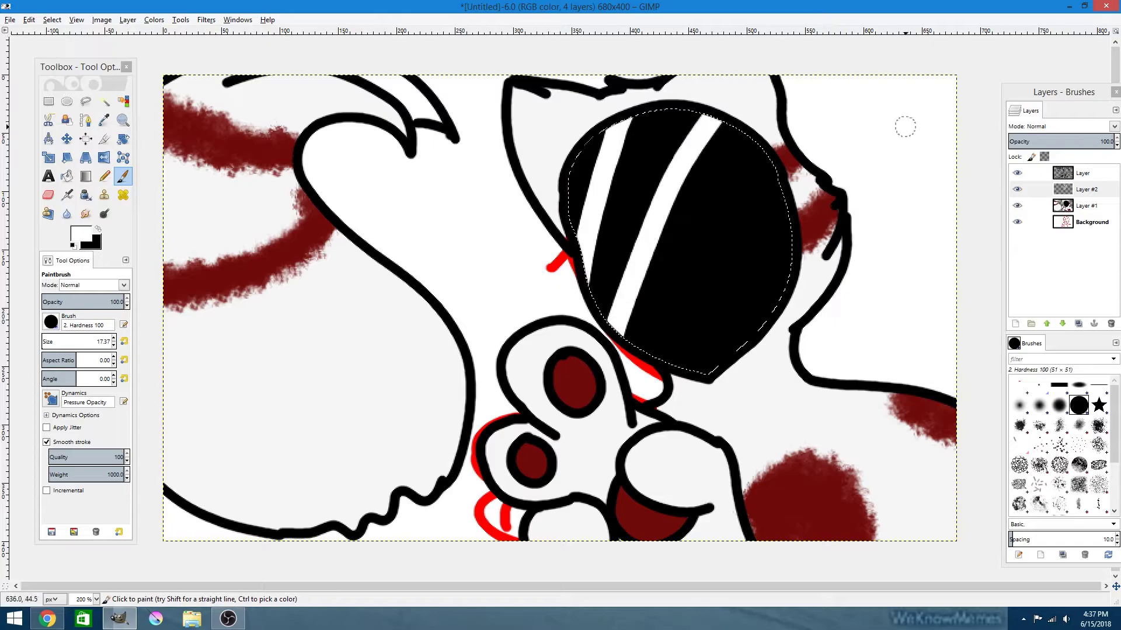
{"action": "left_click", "coordinate": [1061, 141]}
{"action": "key", "text": "ctrl+shift+a"}
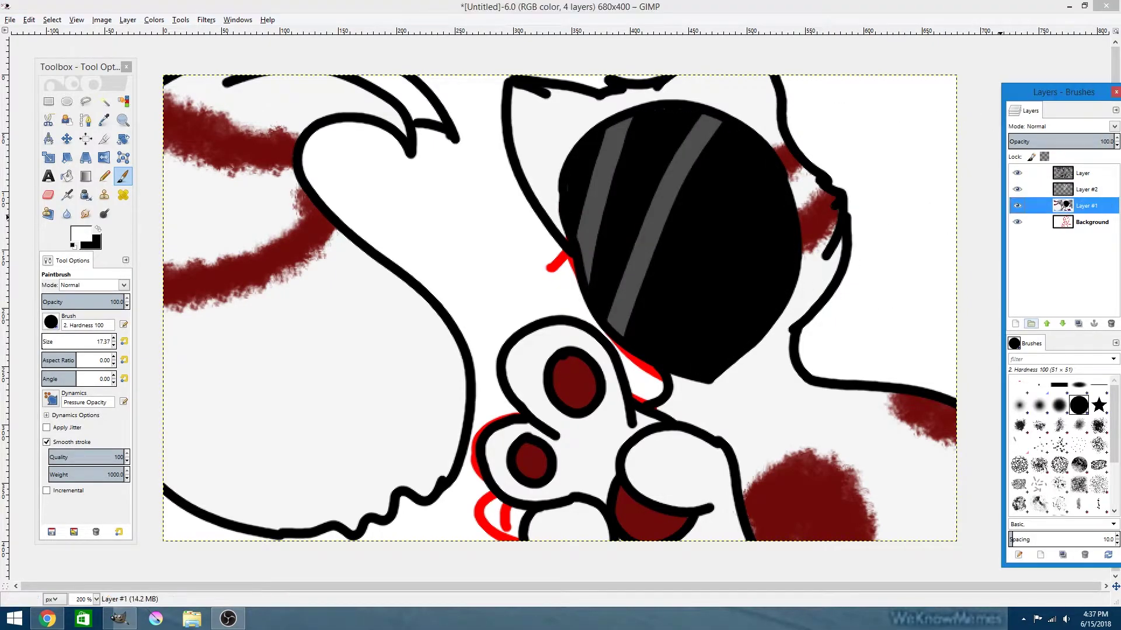
{"action": "key", "text": "ctrl+shift+n"}
Step: Switch to black and ink a spiral inside the girl's upper-right hair curl
{"action": "left_click", "coordinate": [81, 235]}
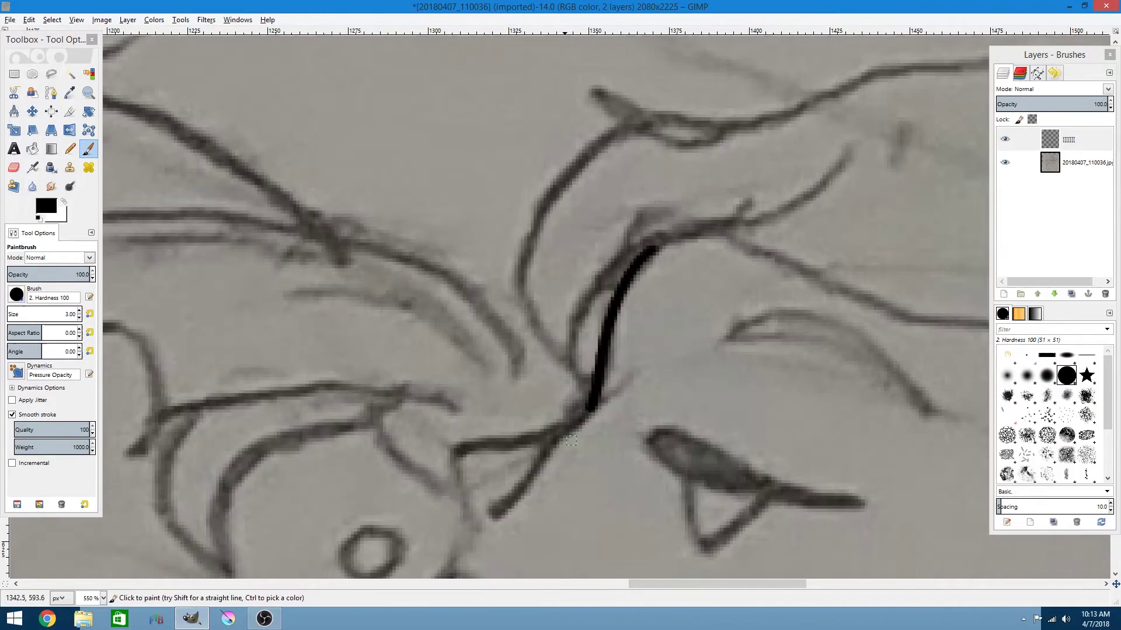
{"action": "scroll", "coordinate": [511, 430], "scroll_direction": "down", "scroll_amount": 2}
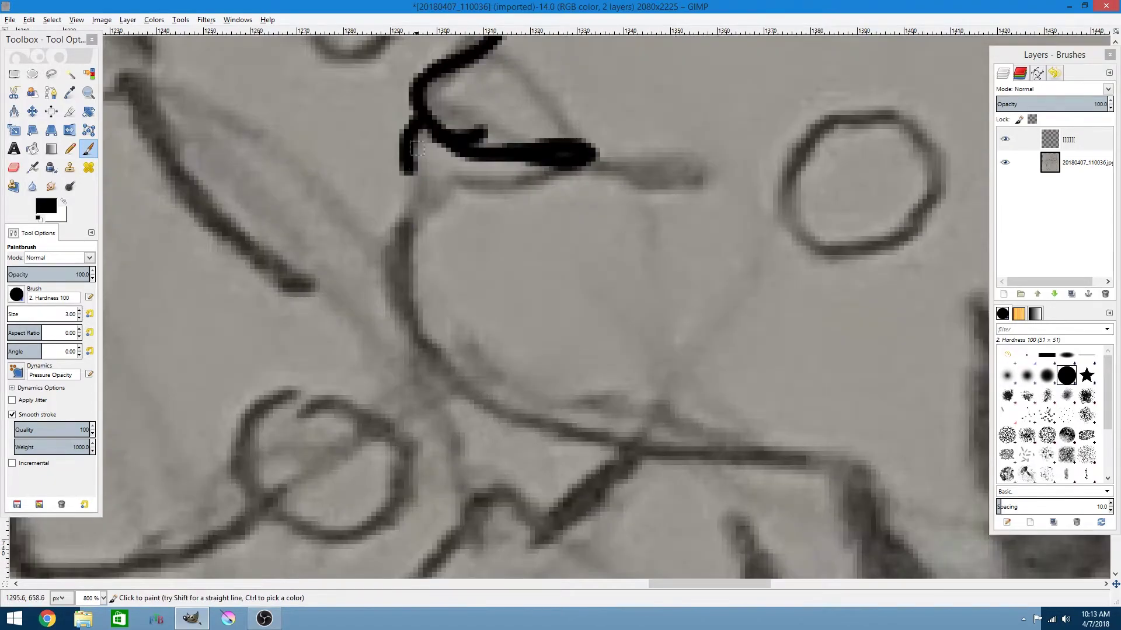
{"action": "scroll", "coordinate": [511, 429], "scroll_direction": "up", "scroll_amount": 2}
{"action": "scroll", "coordinate": [510, 429], "scroll_direction": "down", "scroll_amount": 2}
{"action": "scroll", "coordinate": [527, 103], "scroll_direction": "up", "scroll_amount": 2}
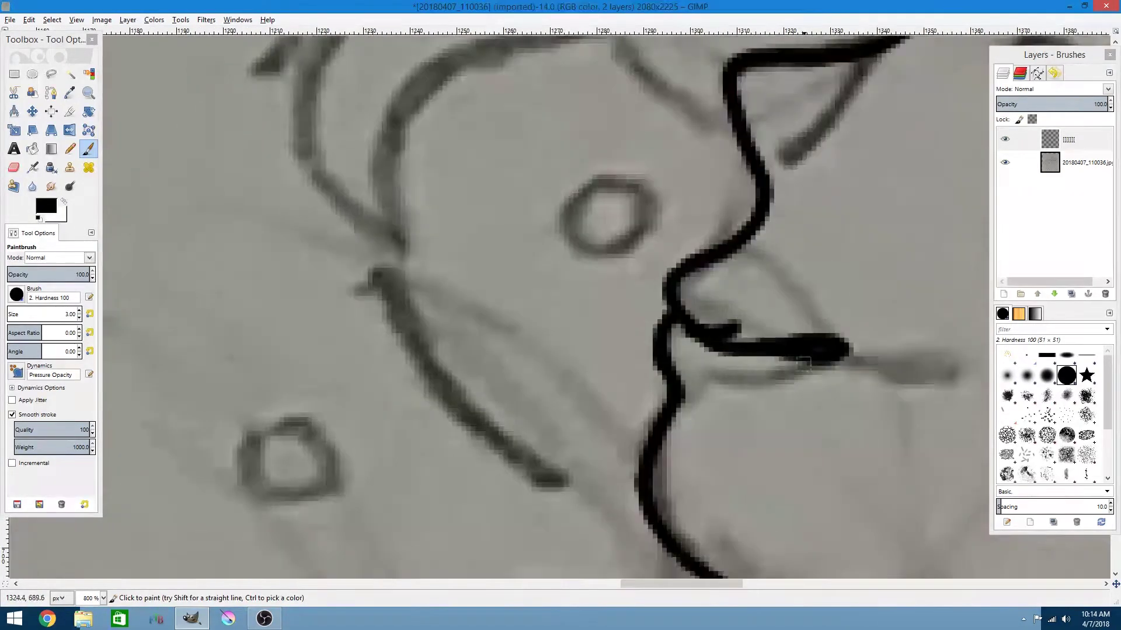
{"action": "scroll", "coordinate": [526, 103], "scroll_direction": "down", "scroll_amount": 3}
{"action": "scroll", "coordinate": [526, 103], "scroll_direction": "up", "scroll_amount": 3}
{"action": "scroll", "coordinate": [526, 102], "scroll_direction": "up", "scroll_amount": 1}
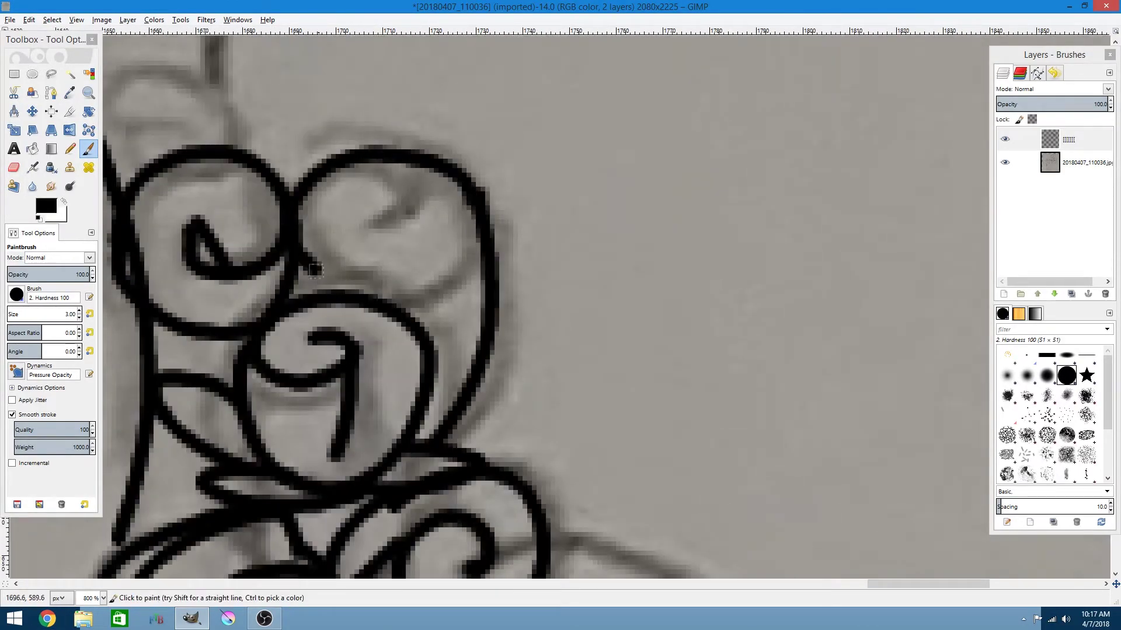
{"action": "left_click_drag", "start_coordinate": [377, 219], "coordinate": [412, 201]}
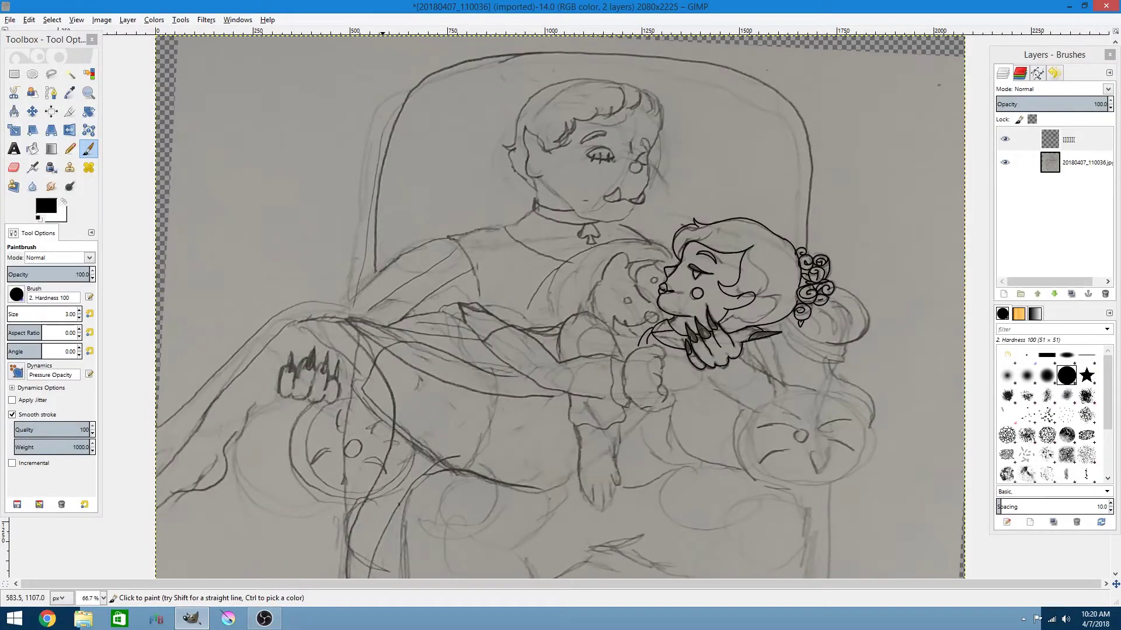
{"action": "scroll", "coordinate": [705, 373], "scroll_direction": "up", "scroll_amount": 4, "text": "ctrl"}
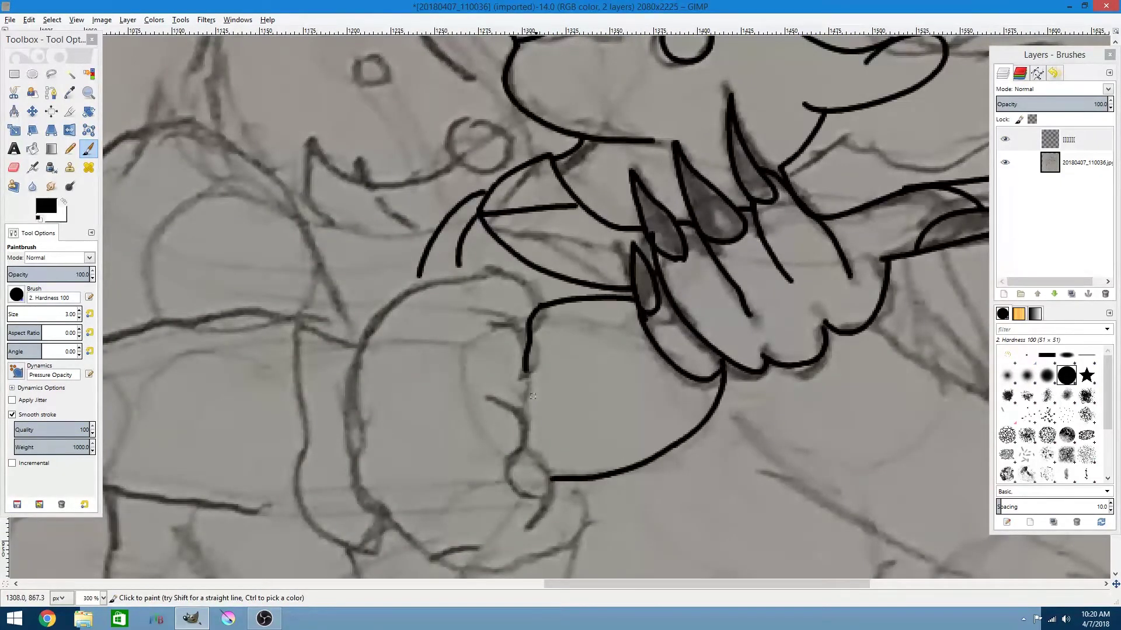
{"action": "scroll", "coordinate": [357, 447], "scroll_direction": "up", "scroll_amount": 1, "text": "ctrl"}
Step: Ink the arm beside the fist, the sleeve edges and the hair curve, redoing misplaced strokes
{"action": "left_click_drag", "start_coordinate": [486, 224], "coordinate": [514, 431]}
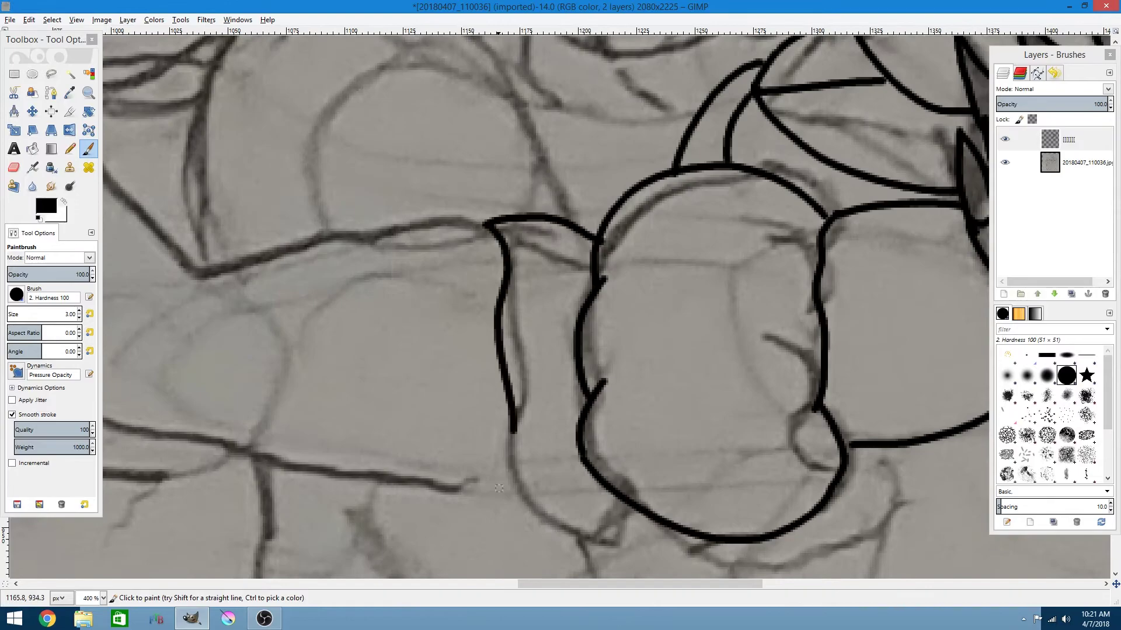
{"action": "scroll", "coordinate": [503, 573], "scroll_direction": "down", "scroll_amount": 5, "text": "ctrl"}
{"action": "scroll", "coordinate": [202, 154], "scroll_direction": "up", "scroll_amount": 4, "text": "ctrl"}
{"action": "left_click", "coordinate": [201, 154], "text": "shift"}
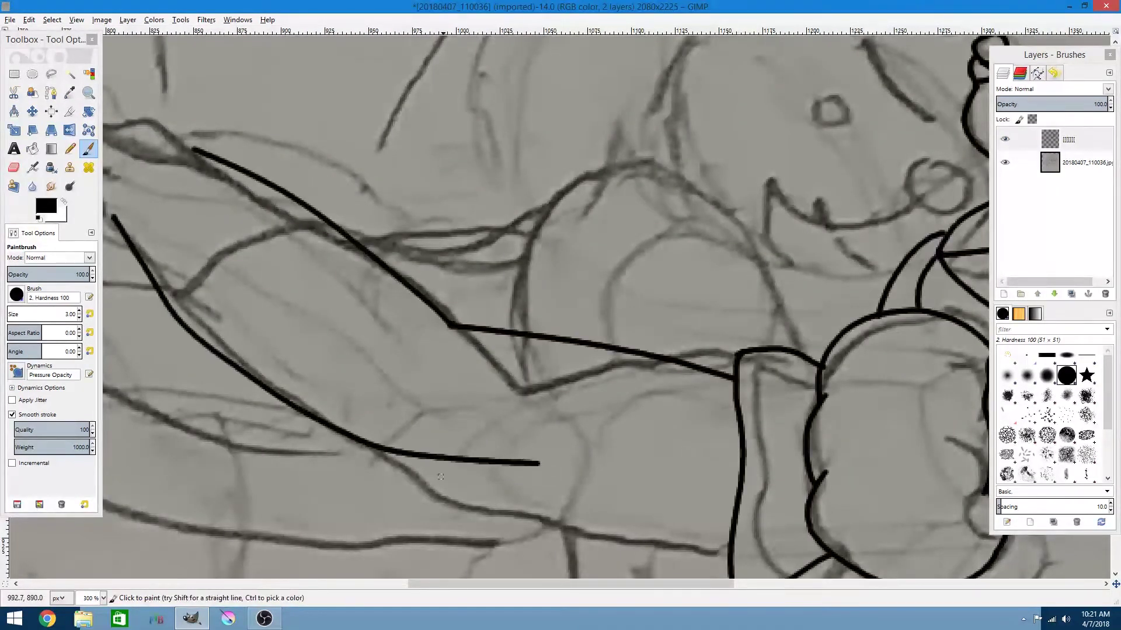
{"action": "key", "text": "ctrl+z"}
{"action": "left_click_drag", "start_coordinate": [377, 411], "coordinate": [737, 503]}
{"action": "scroll", "coordinate": [667, 492], "scroll_direction": "down", "scroll_amount": 1, "text": "ctrl"}
{"action": "scroll", "coordinate": [240, 250], "scroll_direction": "up", "scroll_amount": 3, "text": "ctrl"}
{"action": "left_click_drag", "start_coordinate": [644, 576], "coordinate": [189, 328]}
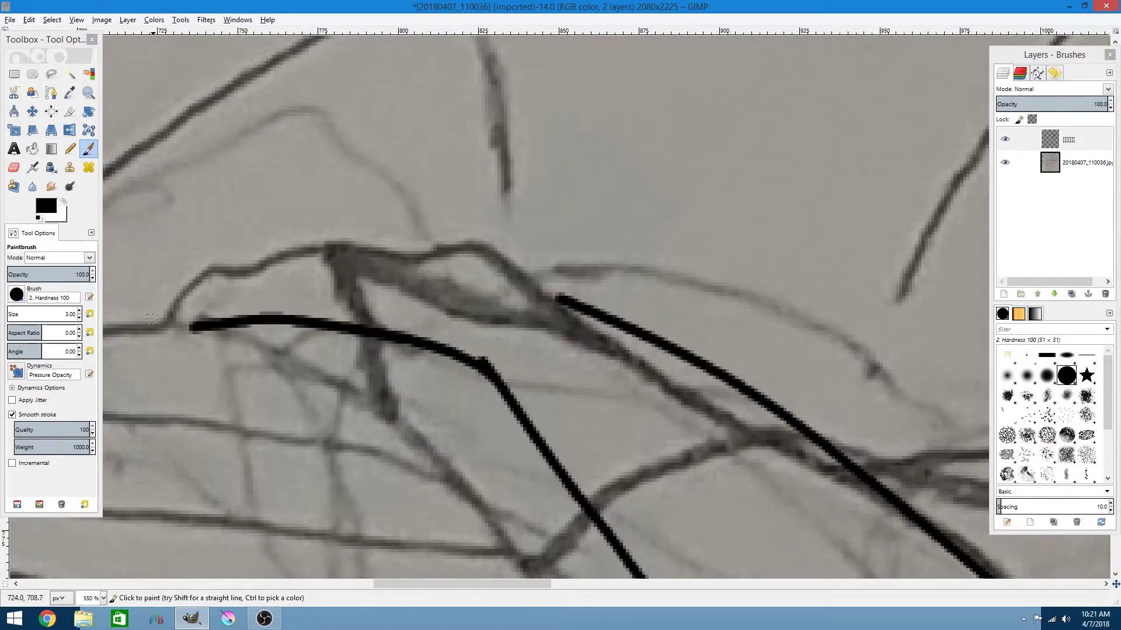
{"action": "key", "text": "ctrl+z"}
{"action": "key", "text": "ctrl+z"}
{"action": "left_click_drag", "start_coordinate": [500, 525], "coordinate": [181, 333]}
{"action": "scroll", "coordinate": [404, 355], "scroll_direction": "down", "scroll_amount": 4, "text": "ctrl"}
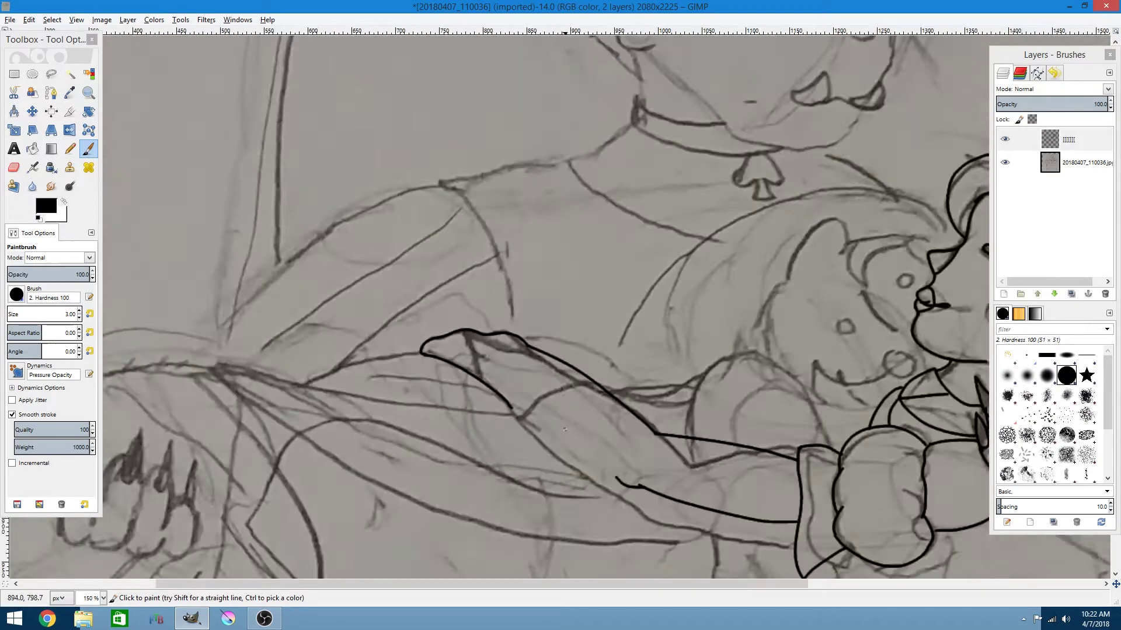
{"action": "scroll", "coordinate": [405, 354], "scroll_direction": "up", "scroll_amount": 2, "text": "ctrl"}
{"action": "scroll", "coordinate": [405, 355], "scroll_direction": "up", "scroll_amount": 1, "text": "ctrl"}
{"action": "left_click_drag", "start_coordinate": [325, 251], "coordinate": [312, 413]}
{"action": "left_click_drag", "start_coordinate": [464, 568], "coordinate": [733, 434]}
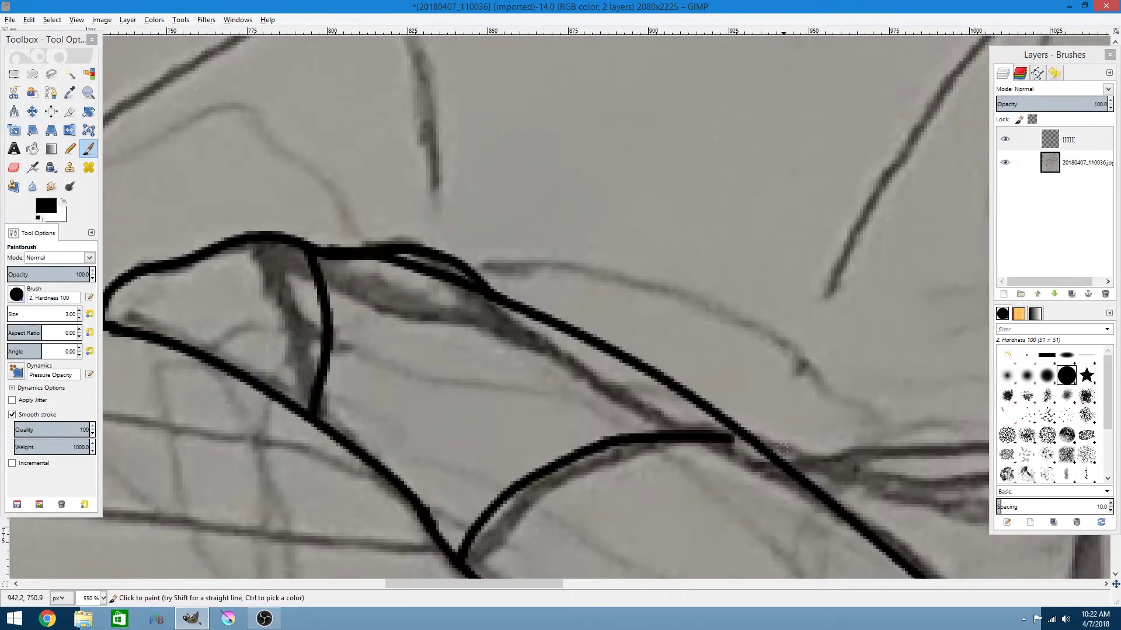
{"action": "scroll", "coordinate": [649, 286], "scroll_direction": "down", "scroll_amount": 6, "text": "ctrl"}
{"action": "scroll", "coordinate": [666, 342], "scroll_direction": "up", "scroll_amount": 4, "text": "ctrl"}
{"action": "scroll", "coordinate": [771, 333], "scroll_direction": "up", "scroll_amount": 1, "text": "ctrl"}
{"action": "left_click_drag", "start_coordinate": [747, 212], "coordinate": [735, 362]}
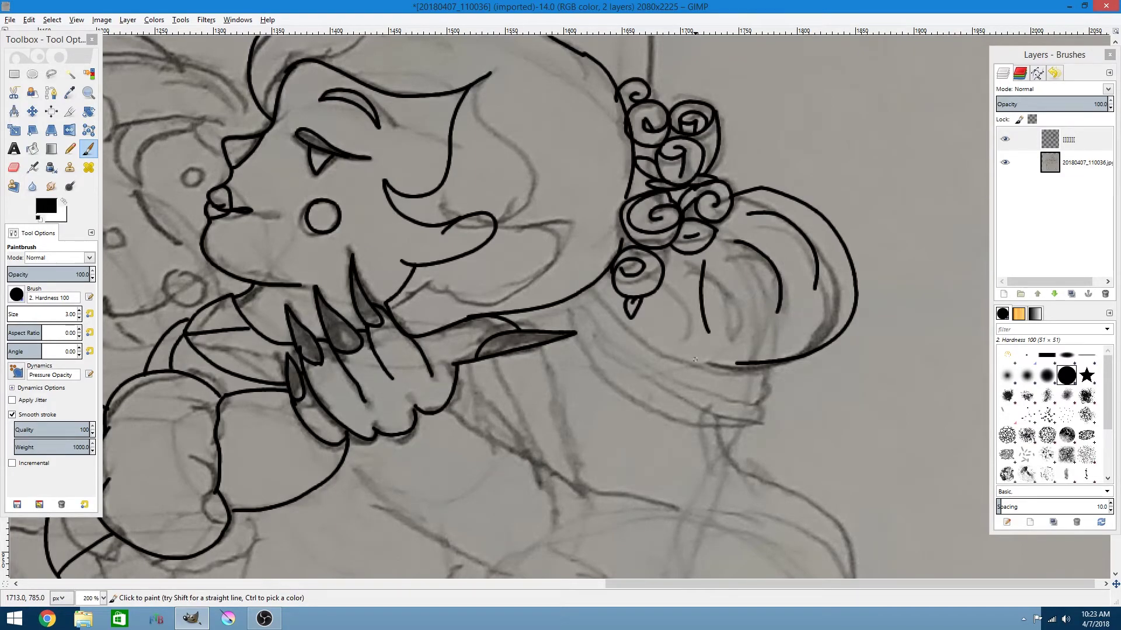
{"action": "left_click_drag", "start_coordinate": [755, 419], "coordinate": [571, 338]}
{"action": "scroll", "coordinate": [379, 298], "scroll_direction": "down", "scroll_amount": 3}
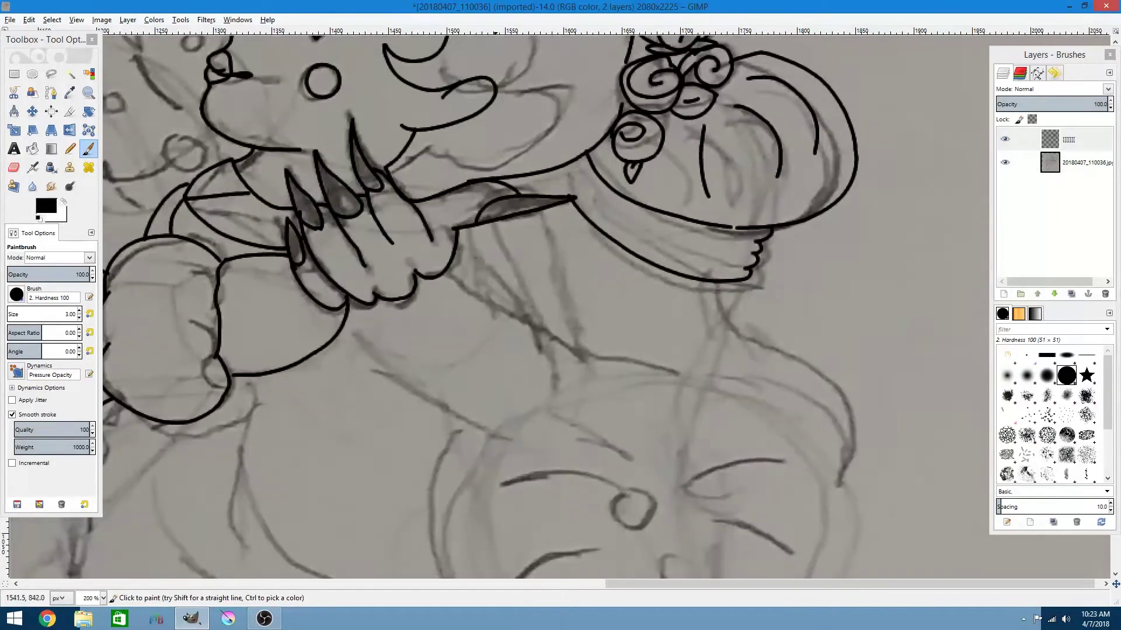
{"action": "scroll", "coordinate": [561, 306], "scroll_direction": "down", "scroll_amount": 5, "text": "ctrl"}
{"action": "scroll", "coordinate": [560, 307], "scroll_direction": "up", "scroll_amount": 1, "text": "ctrl"}
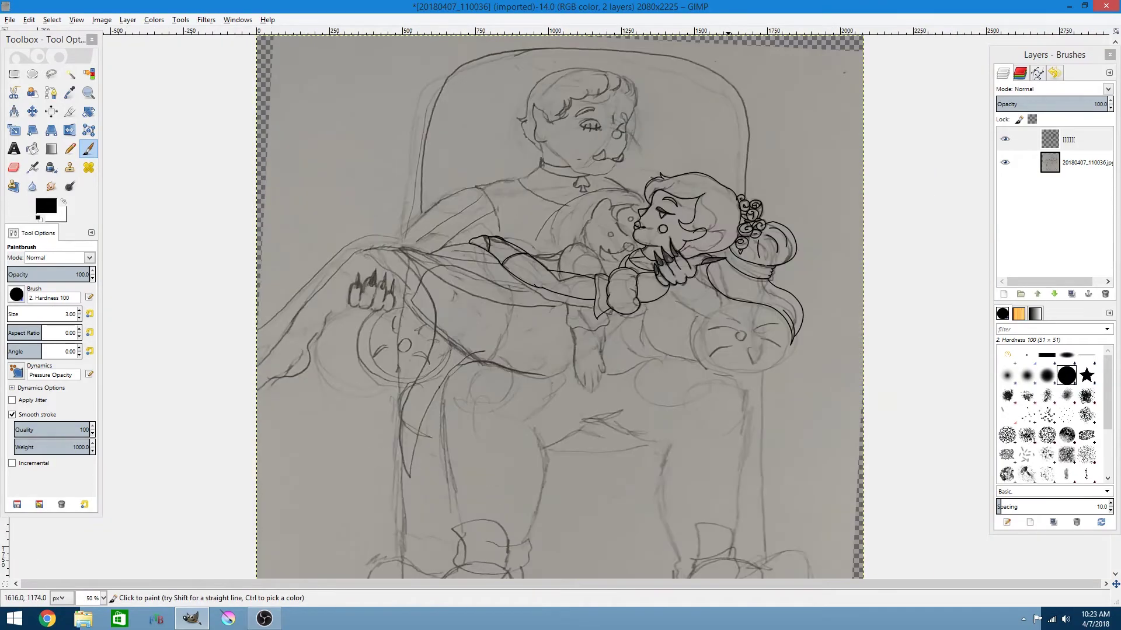
Step: On the line art layer, ink the creature's mouth, both eye circles and the left claws
{"action": "left_click", "coordinate": [1069, 140]}
{"action": "scroll", "coordinate": [561, 307], "scroll_direction": "up", "scroll_amount": 6, "text": "ctrl"}
{"action": "scroll", "coordinate": [561, 306], "scroll_direction": "right", "scroll_amount": 3}
{"action": "scroll", "coordinate": [561, 306], "scroll_direction": "up", "scroll_amount": 2, "text": "ctrl"}
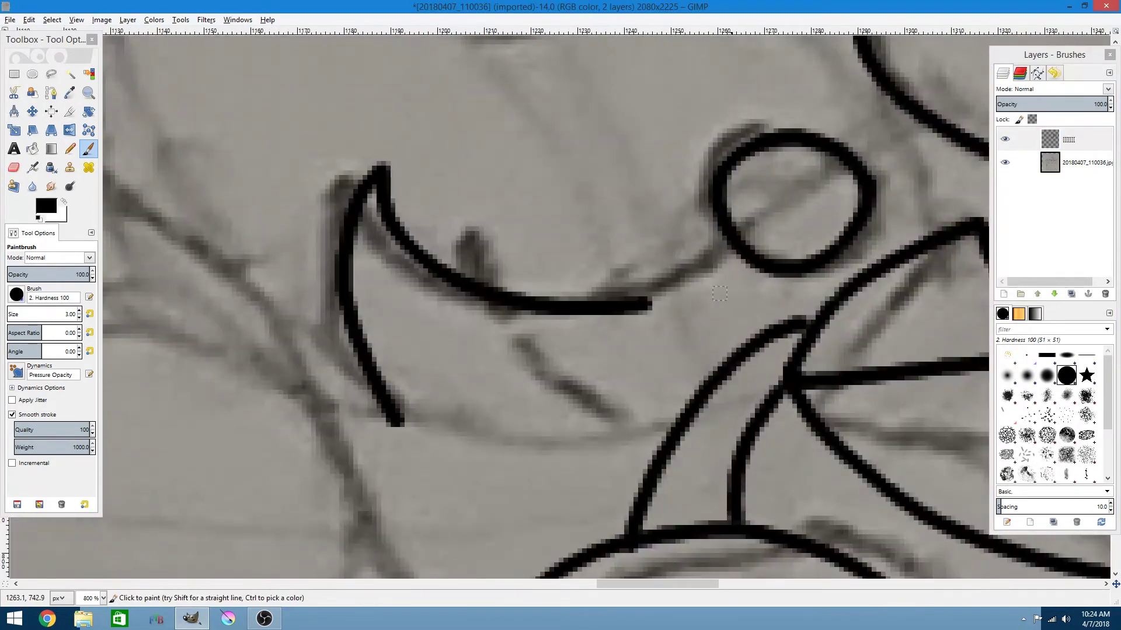
{"action": "left_click_drag", "start_coordinate": [378, 171], "coordinate": [744, 263]}
{"action": "left_click_drag", "start_coordinate": [389, 425], "coordinate": [653, 451]}
{"action": "scroll", "coordinate": [688, 394], "scroll_direction": "up", "scroll_amount": 5}
{"action": "left_click_drag", "start_coordinate": [683, 96], "coordinate": [788, 79]}
{"action": "mouse_move", "coordinate": [225, 388]}
{"action": "left_mouse_down"}
{"action": "mouse_move", "coordinate": [321, 376]}
{"action": "mouse_move", "coordinate": [263, 490]}
{"action": "left_mouse_up"}
{"action": "scroll", "coordinate": [561, 307], "scroll_direction": "down", "scroll_amount": 4, "text": "ctrl"}
{"action": "scroll", "coordinate": [429, 484], "scroll_direction": "down", "scroll_amount": 2, "text": "ctrl"}
{"action": "scroll", "coordinate": [429, 485], "scroll_direction": "down", "scroll_amount": 3}
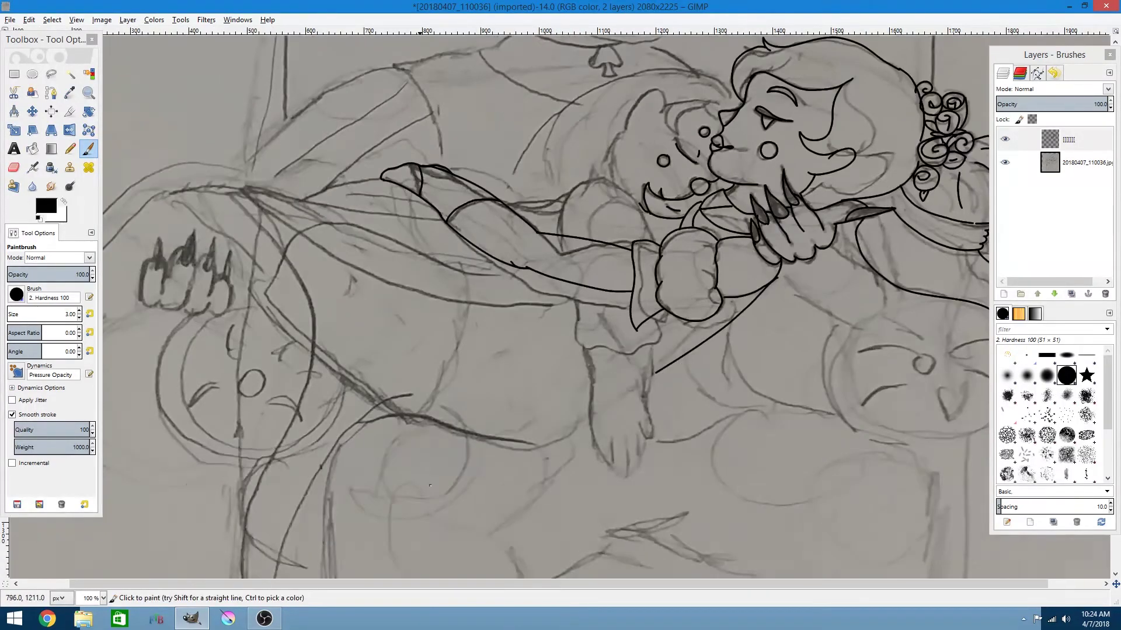
{"action": "scroll", "coordinate": [339, 411], "scroll_direction": "down", "scroll_amount": 3}
{"action": "left_click_drag", "start_coordinate": [398, 235], "coordinate": [254, 569]}
{"action": "left_click_drag", "start_coordinate": [368, 298], "coordinate": [293, 569]}
{"action": "scroll", "coordinate": [293, 569], "scroll_direction": "up", "scroll_amount": 6}
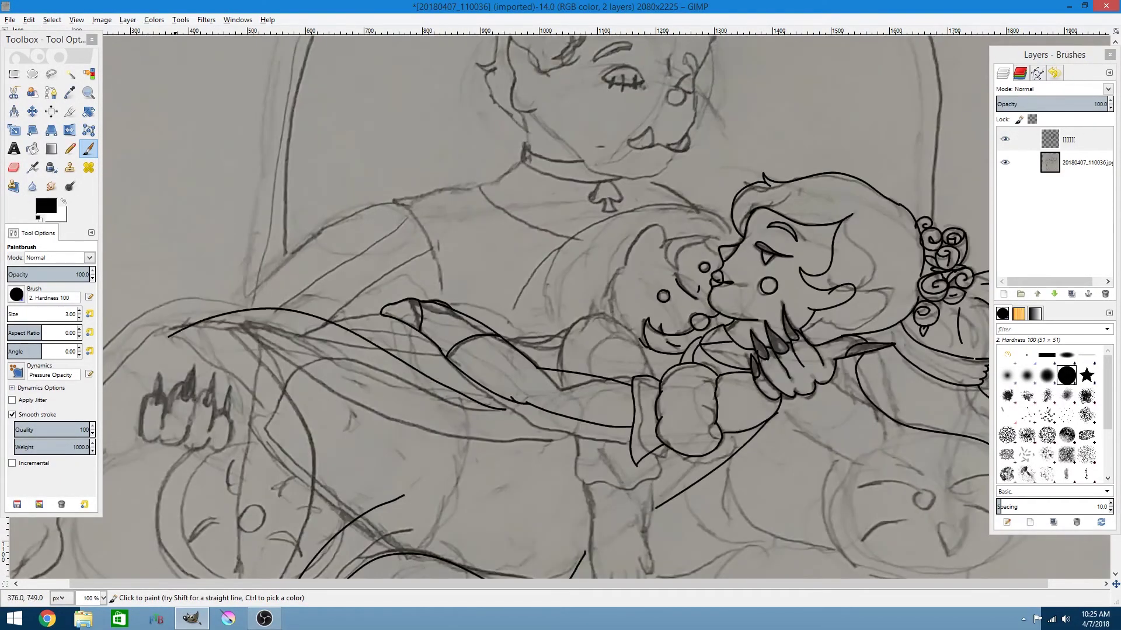
{"action": "left_click_drag", "start_coordinate": [171, 331], "coordinate": [366, 386]}
{"action": "scroll", "coordinate": [367, 386], "scroll_direction": "down", "scroll_amount": 3}
{"action": "scroll", "coordinate": [367, 385], "scroll_direction": "up", "scroll_amount": 2, "text": "ctrl"}
{"action": "scroll", "coordinate": [394, 333], "scroll_direction": "down", "scroll_amount": 2, "text": "ctrl"}
{"action": "scroll", "coordinate": [434, 255], "scroll_direction": "down", "scroll_amount": 2, "text": "ctrl"}
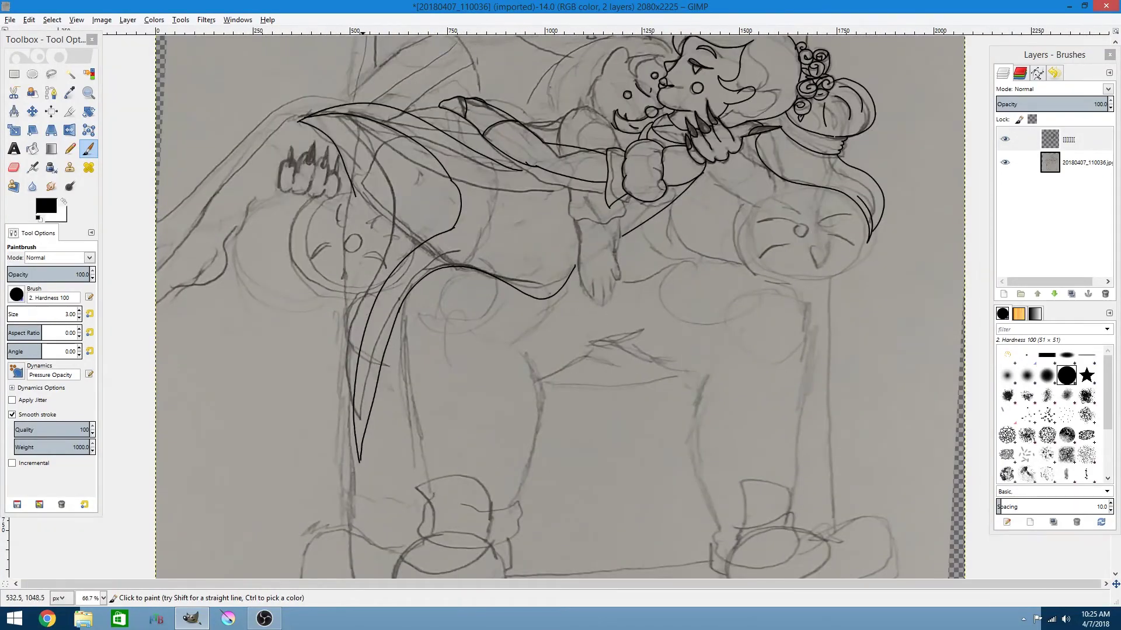
{"action": "scroll", "coordinate": [430, 277], "scroll_direction": "down", "scroll_amount": 3, "text": "ctrl"}
{"action": "scroll", "coordinate": [473, 280], "scroll_direction": "up", "scroll_amount": 5, "text": "ctrl"}
{"action": "scroll", "coordinate": [513, 283], "scroll_direction": "up", "scroll_amount": 4, "text": "ctrl"}
{"action": "left_click_drag", "start_coordinate": [567, 128], "coordinate": [513, 283]}
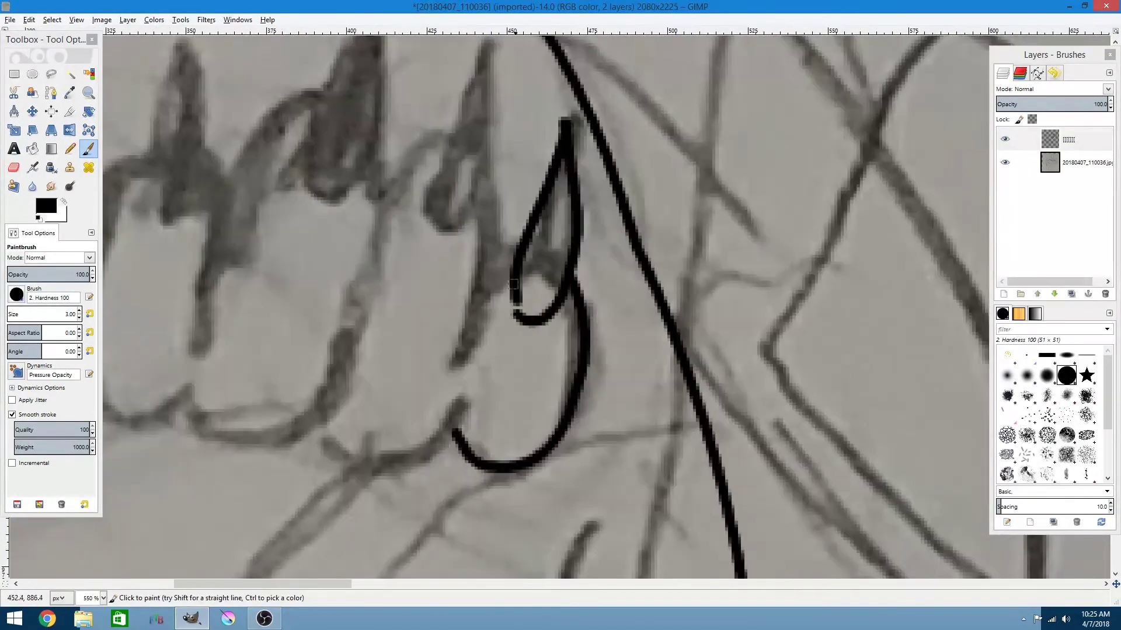
{"action": "scroll", "coordinate": [411, 154], "scroll_direction": "up", "scroll_amount": 3}
{"action": "scroll", "coordinate": [412, 153], "scroll_direction": "left", "scroll_amount": 2}
{"action": "left_click_drag", "start_coordinate": [451, 123], "coordinate": [386, 289]}
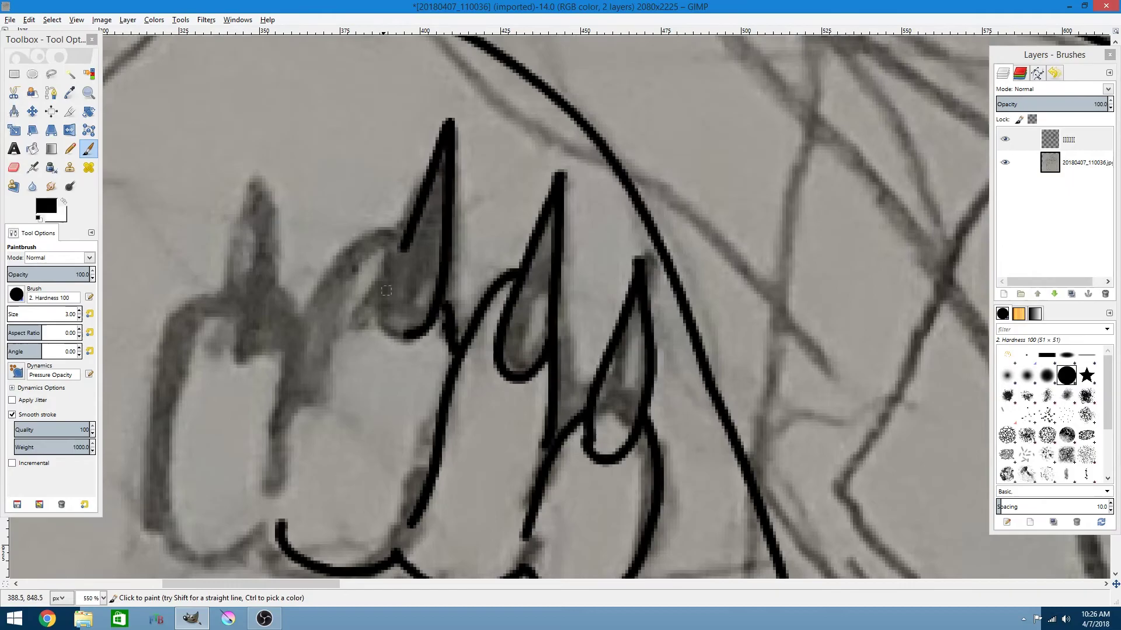
{"action": "scroll", "coordinate": [175, 346], "scroll_direction": "down", "scroll_amount": 3, "text": "ctrl"}
{"action": "scroll", "coordinate": [219, 346], "scroll_direction": "down", "scroll_amount": 2, "text": "ctrl"}
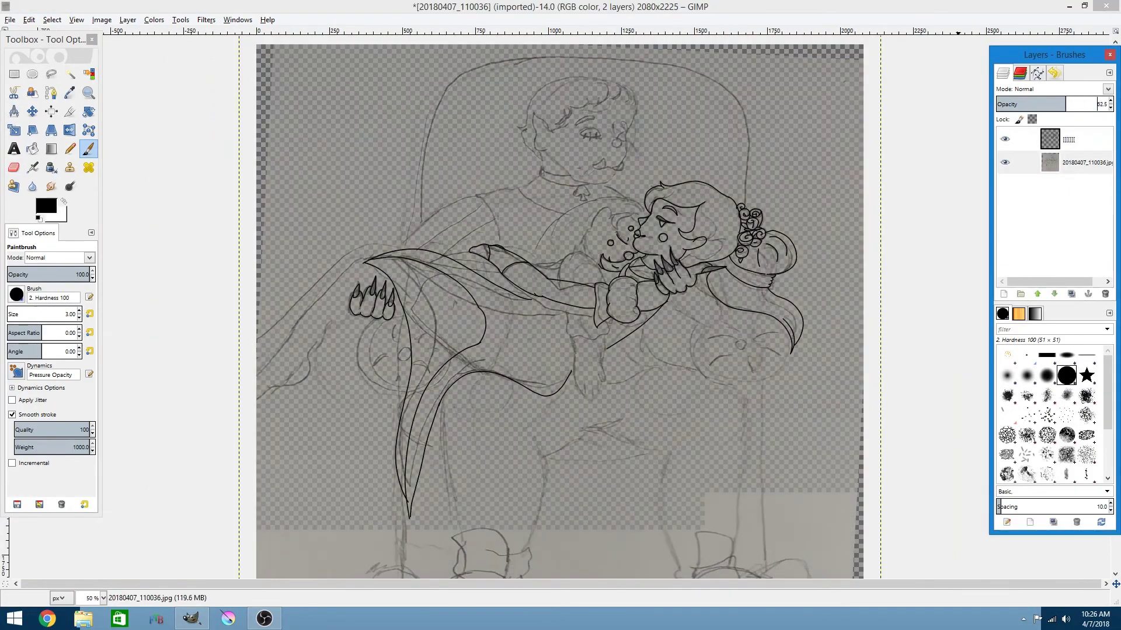
{"action": "scroll", "coordinate": [262, 341], "scroll_direction": "up", "scroll_amount": 3, "text": "ctrl"}
{"action": "scroll", "coordinate": [292, 345], "scroll_direction": "down", "scroll_amount": 1, "text": "ctrl"}
{"action": "scroll", "coordinate": [291, 344], "scroll_direction": "down", "scroll_amount": 2, "text": "ctrl"}
{"action": "scroll", "coordinate": [292, 344], "scroll_direction": "up", "scroll_amount": 4, "text": "ctrl"}
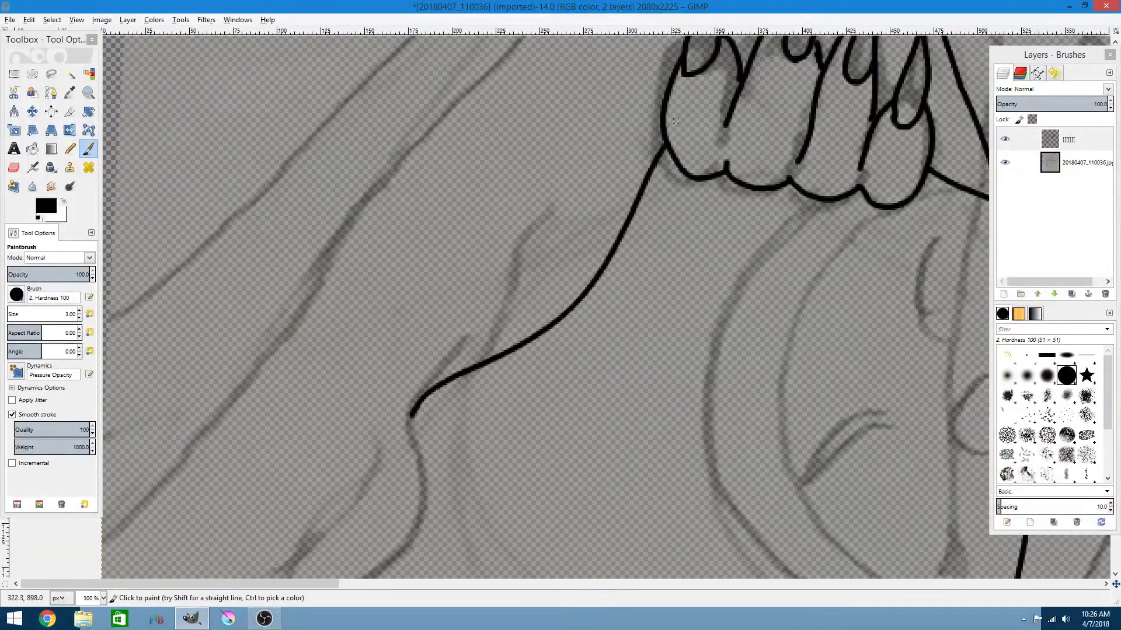
{"action": "scroll", "coordinate": [175, 438], "scroll_direction": "down", "scroll_amount": 1, "text": "ctrl"}
{"action": "scroll", "coordinate": [132, 508], "scroll_direction": "down", "scroll_amount": 1, "text": "ctrl"}
{"action": "scroll", "coordinate": [561, 351], "scroll_direction": "down", "scroll_amount": 1, "text": "ctrl"}
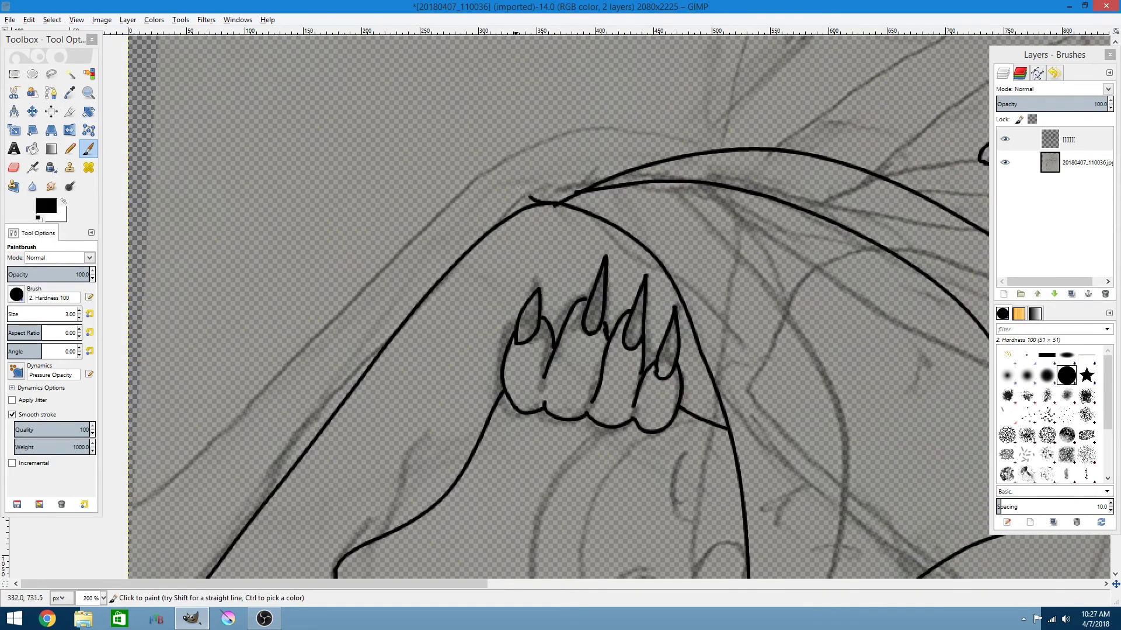
{"action": "scroll", "coordinate": [560, 350], "scroll_direction": "down", "scroll_amount": 1, "text": "ctrl"}
{"action": "scroll", "coordinate": [561, 351], "scroll_direction": "up", "scroll_amount": 1, "text": "ctrl"}
{"action": "scroll", "coordinate": [561, 350], "scroll_direction": "down", "scroll_amount": 2, "text": "ctrl"}
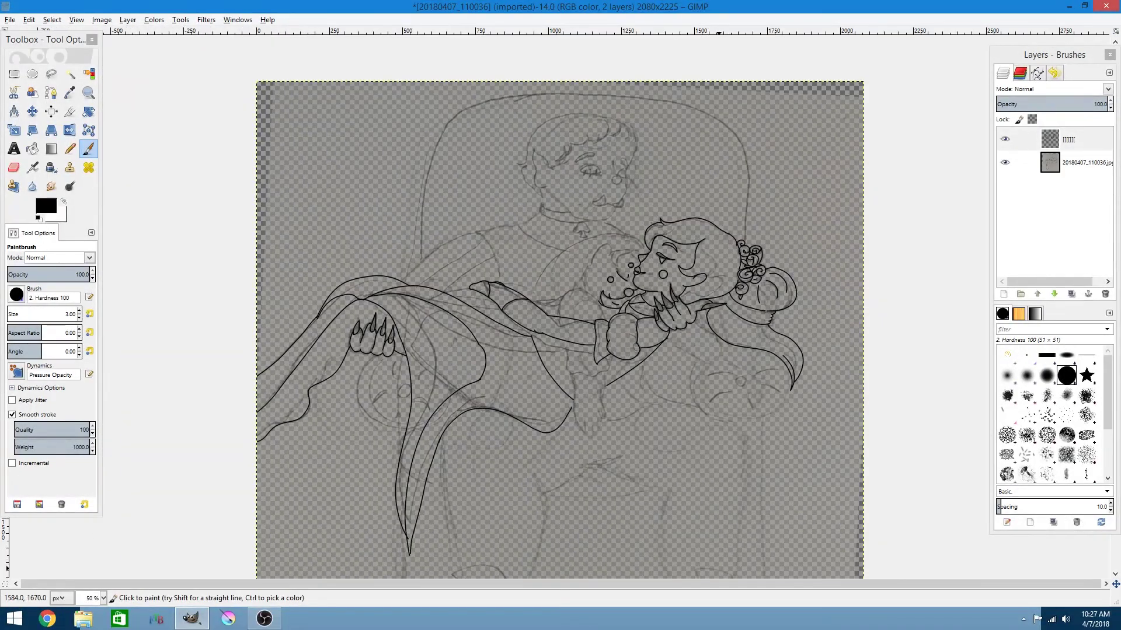
{"action": "scroll", "coordinate": [612, 272], "scroll_direction": "up", "scroll_amount": 1, "text": "ctrl"}
{"action": "scroll", "coordinate": [613, 272], "scroll_direction": "up", "scroll_amount": 4, "text": "ctrl"}
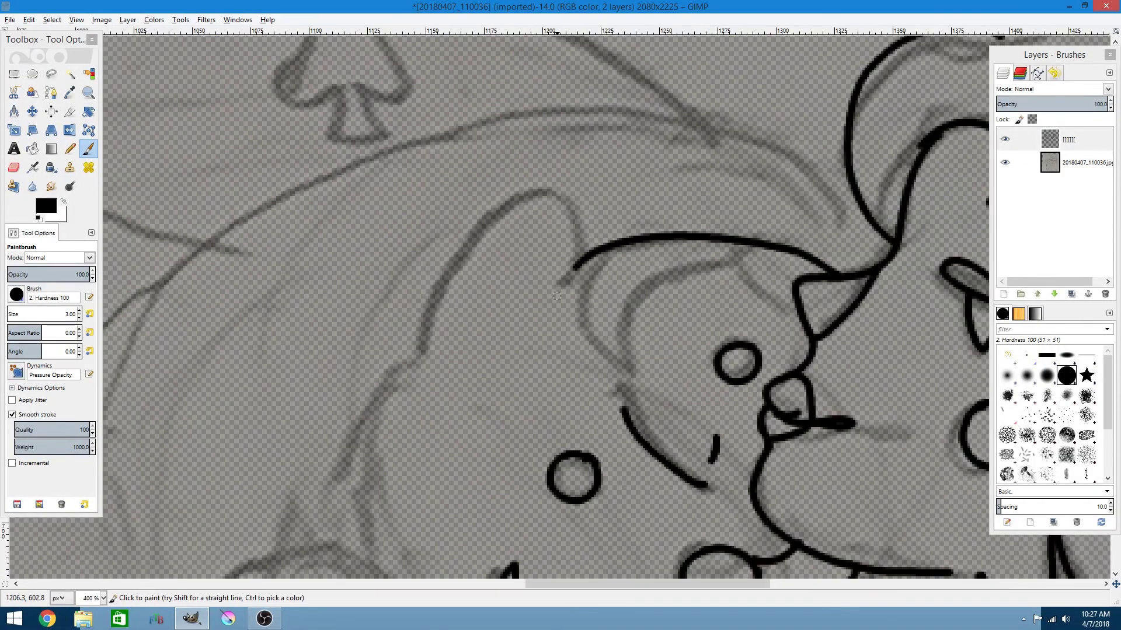